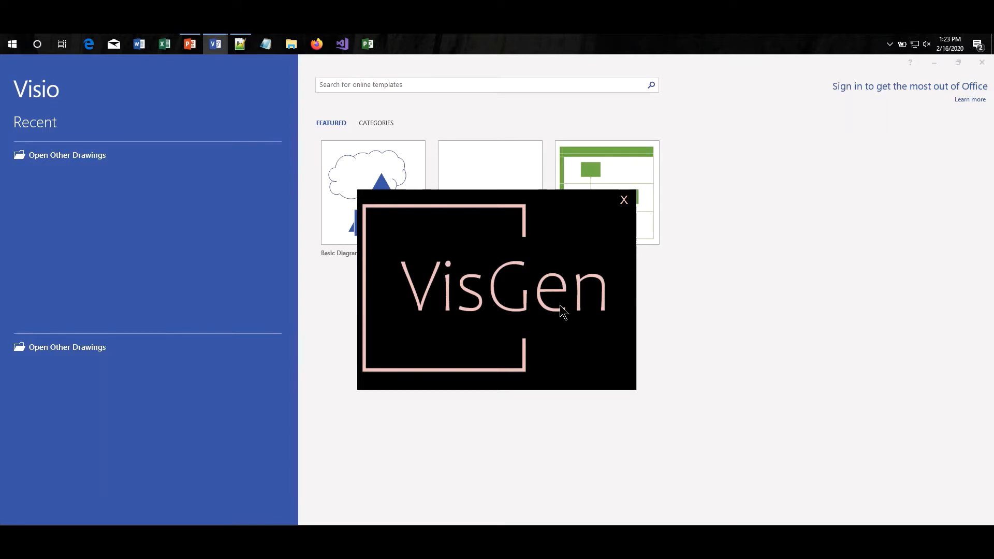
Create a drawing from the Basic Diagram template and set the VisGen welcome page not to show again.
{"action": "left_click", "coordinate": [625, 200]}
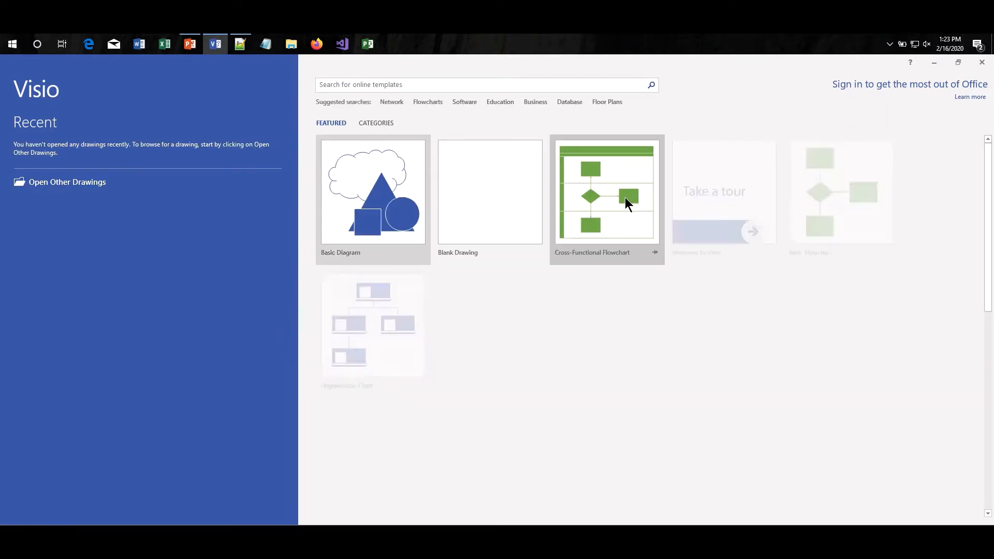
{"action": "double_click", "coordinate": [389, 215]}
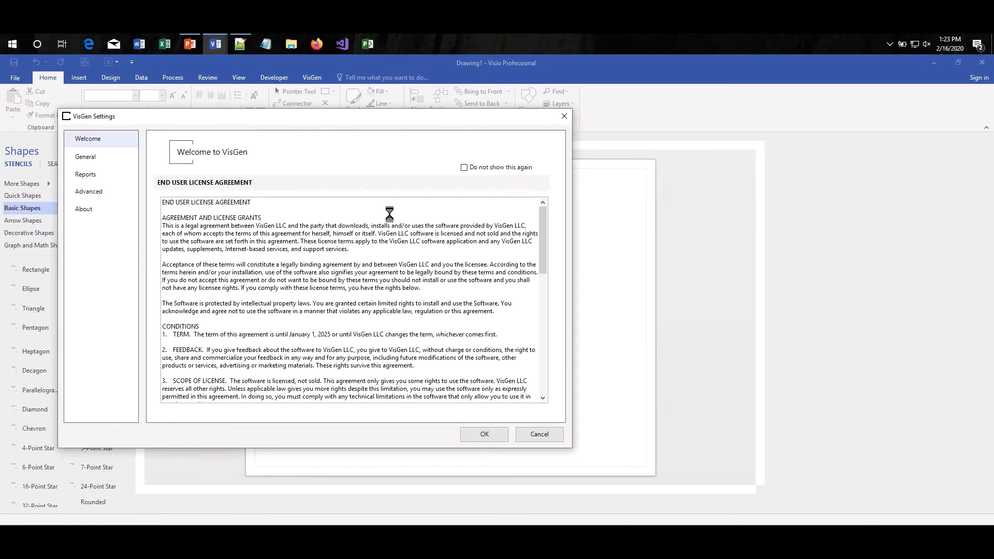
{"action": "left_click", "coordinate": [465, 168]}
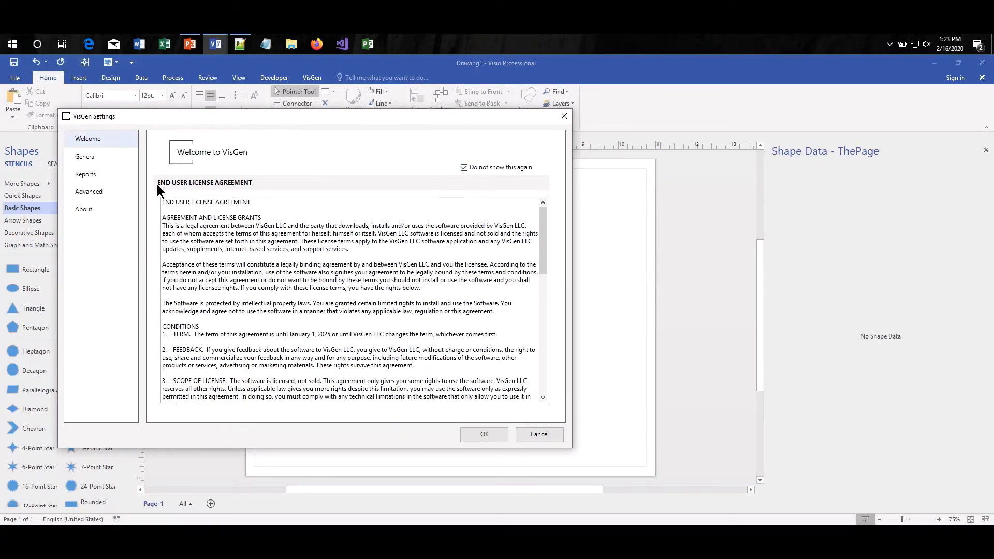
Review the general VisGen settings and the available XML shape schemas, keep TOGAF9.xml, and accept the settings.
{"action": "left_click", "coordinate": [92, 158]}
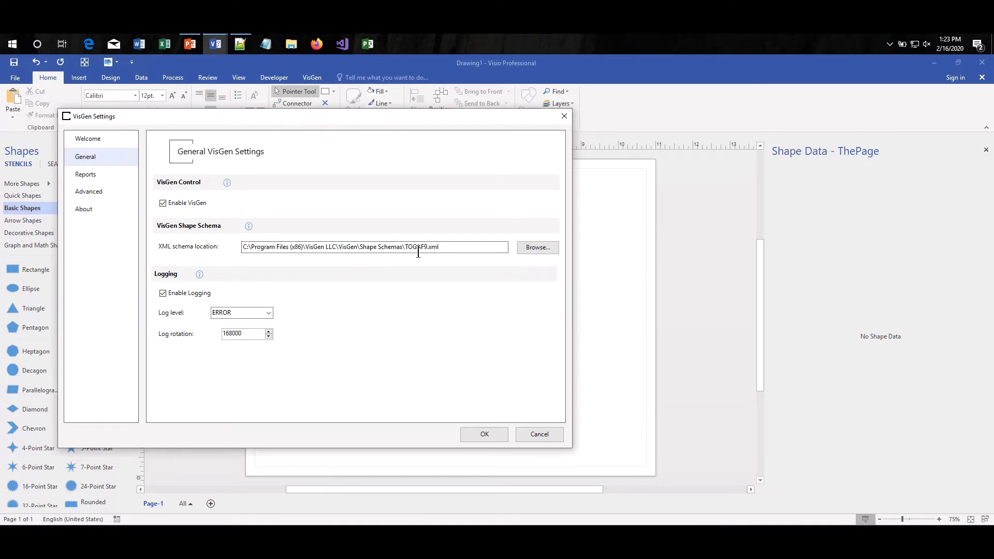
{"action": "left_click", "coordinate": [537, 248]}
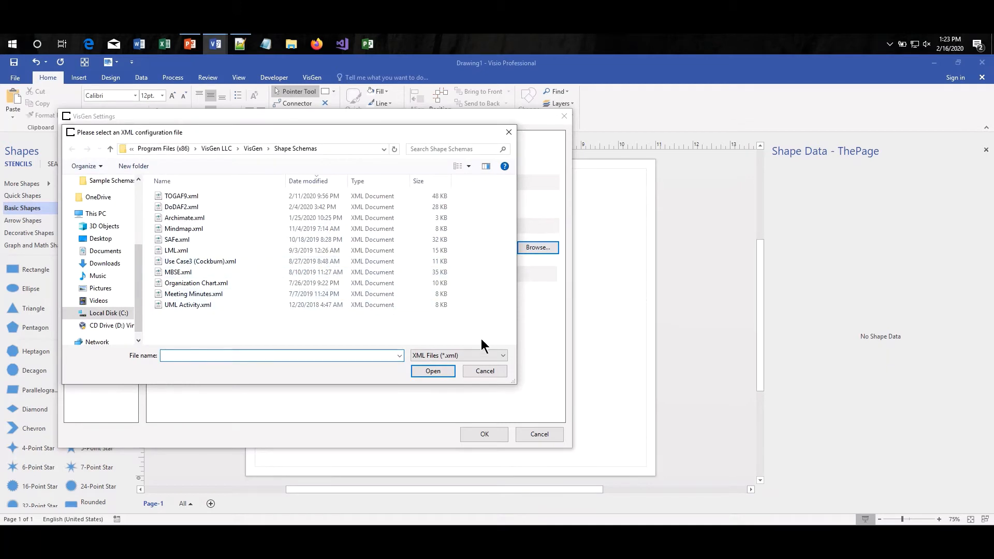
{"action": "left_click", "coordinate": [483, 371]}
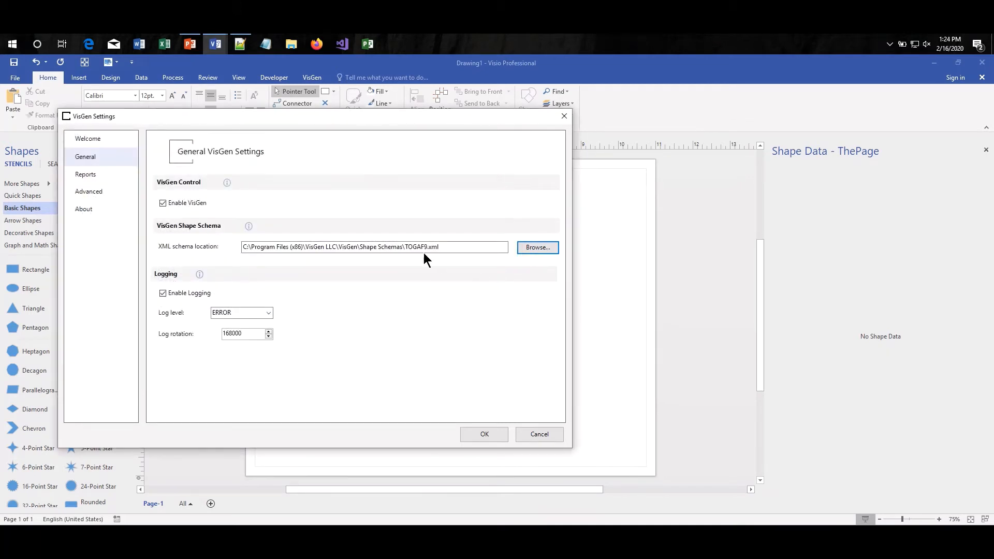
{"action": "left_click", "coordinate": [495, 434]}
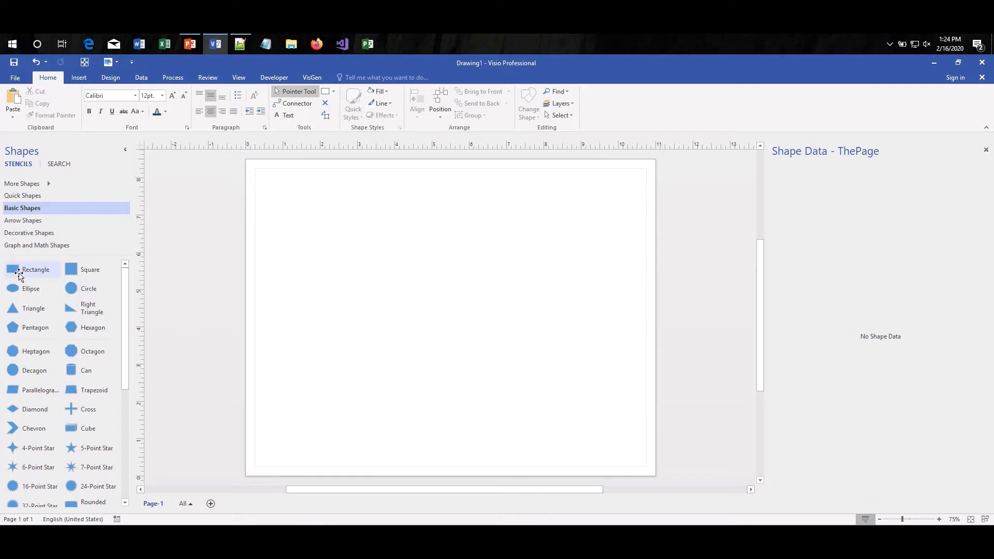
Place a 1.5 by 1 in. rectangle near the page's upper-left corner and name it "My Shape" in its shape data.
{"action": "left_click_drag", "start_coordinate": [32, 269], "coordinate": [295, 214]}
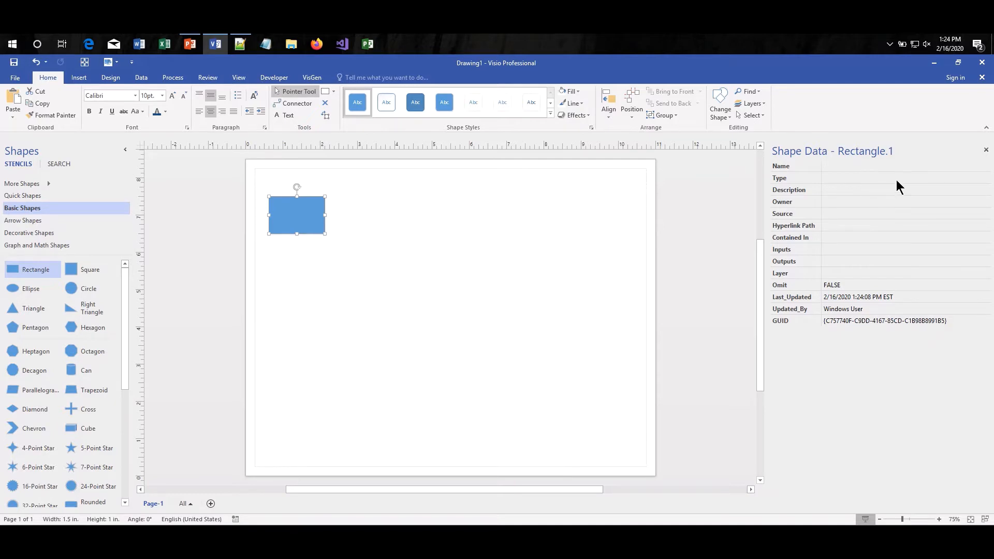
{"action": "left_click", "coordinate": [903, 166]}
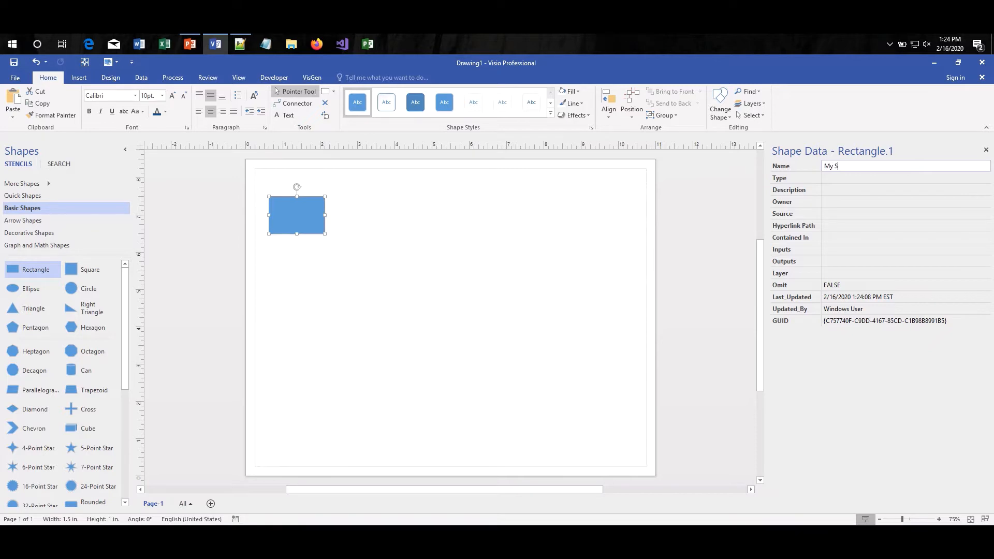
{"action": "type", "text": "My Shape"}
{"action": "key", "text": "Return"}
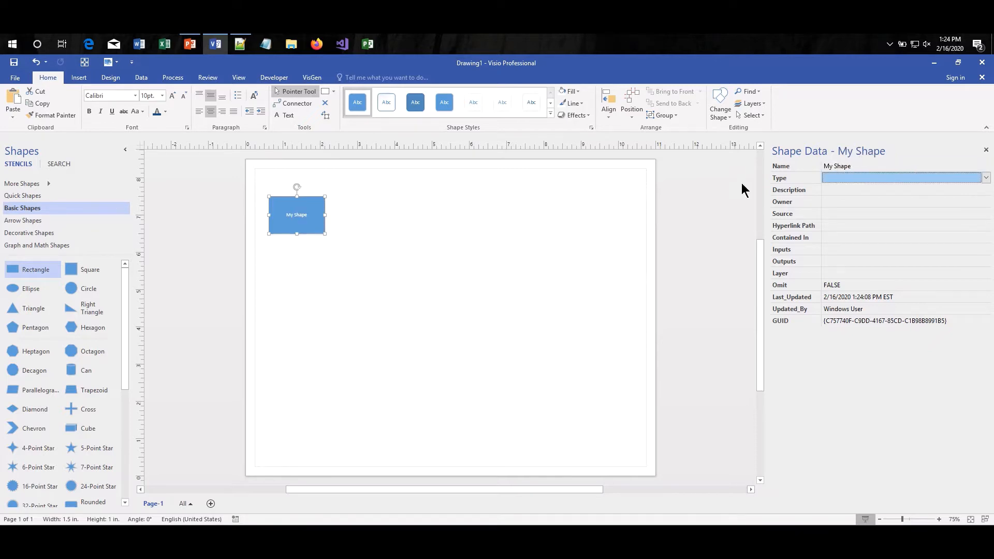
Change the rectangle's on-page text to "My Shape Name".
{"action": "double_click", "coordinate": [313, 216]}
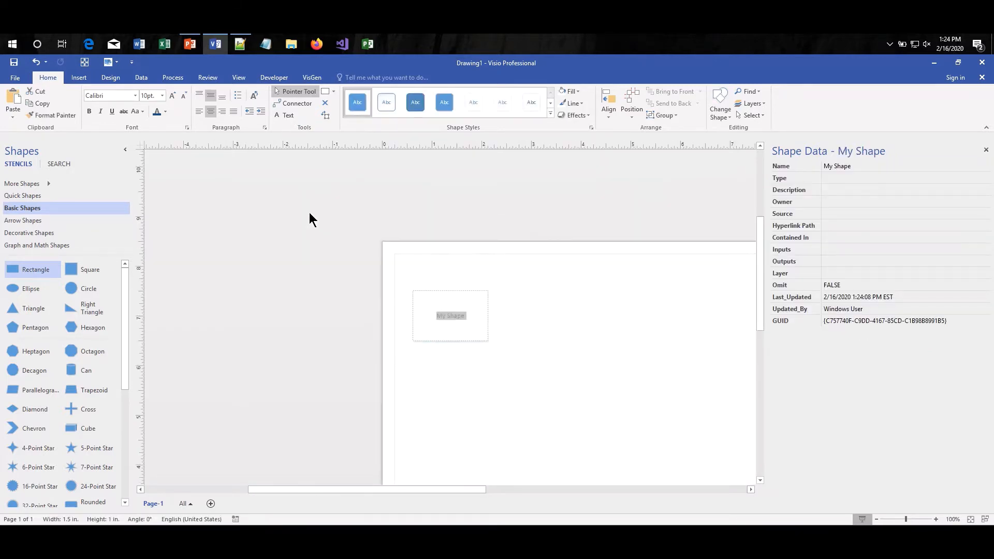
{"action": "type", "text": "Name"}
{"action": "left_click", "coordinate": [470, 377]}
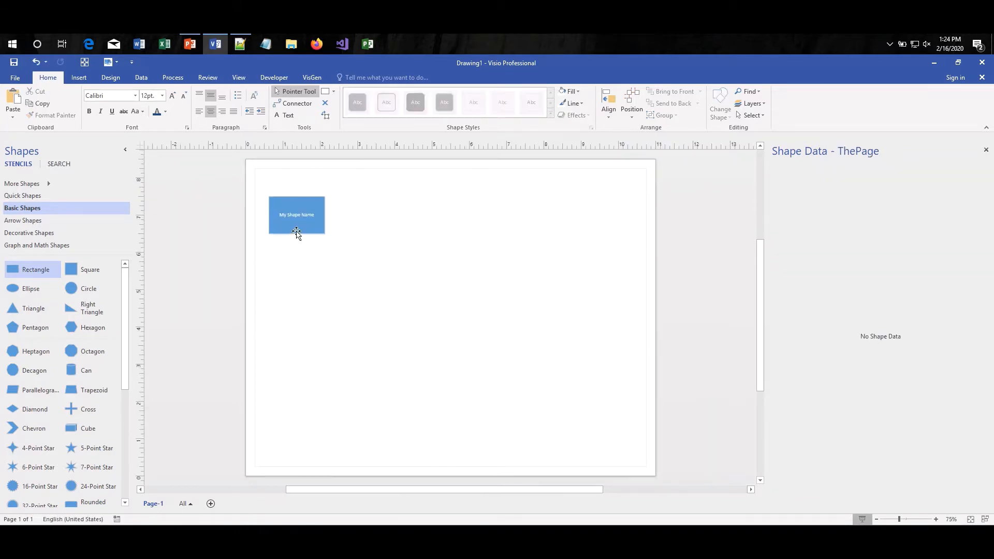
Set the rectangle's type to Actor in its shape data.
{"action": "left_click", "coordinate": [297, 231]}
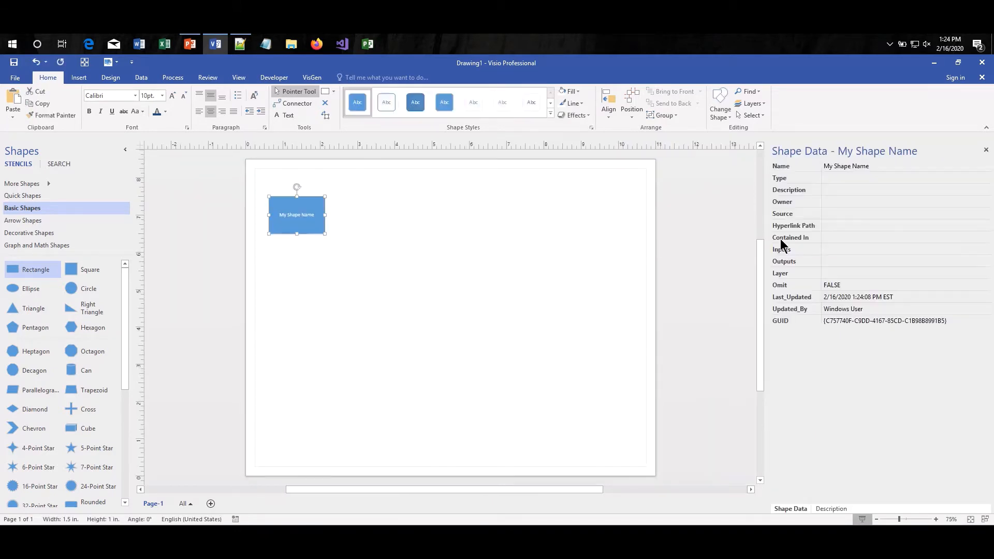
{"action": "left_click", "coordinate": [893, 178]}
{"action": "left_click", "coordinate": [877, 183]}
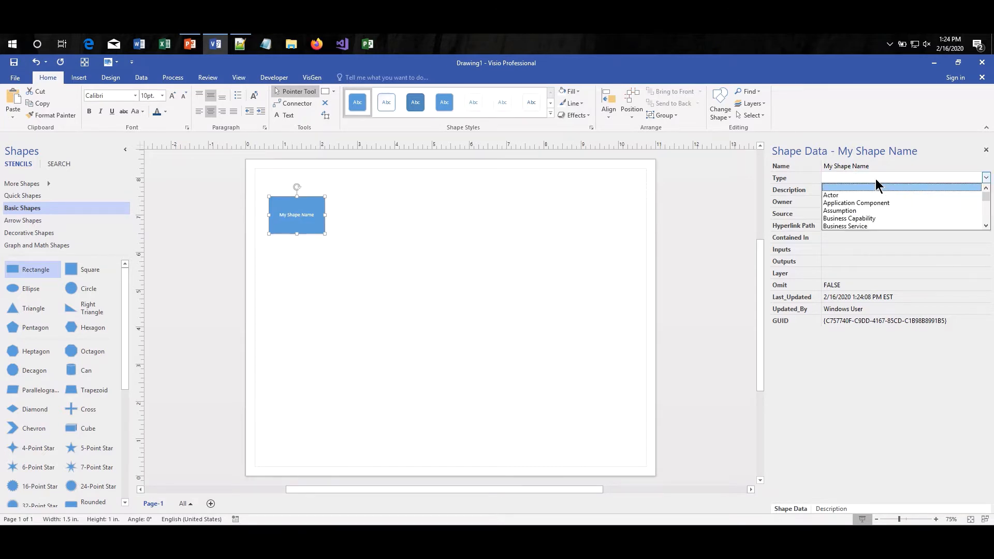
{"action": "left_click", "coordinate": [834, 195]}
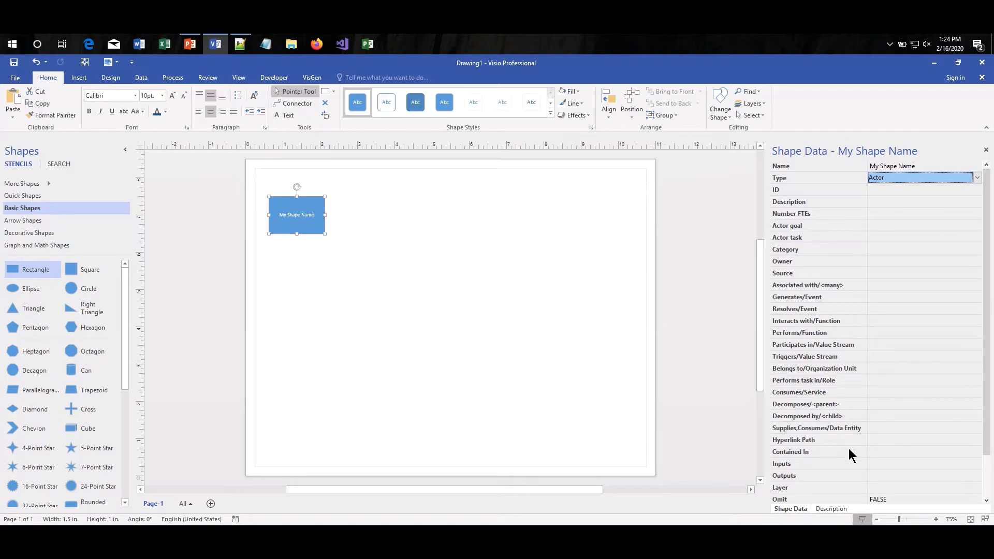
Try the Capability and Event types on the rectangle to compare their shape data fields.
{"action": "left_click", "coordinate": [902, 177]}
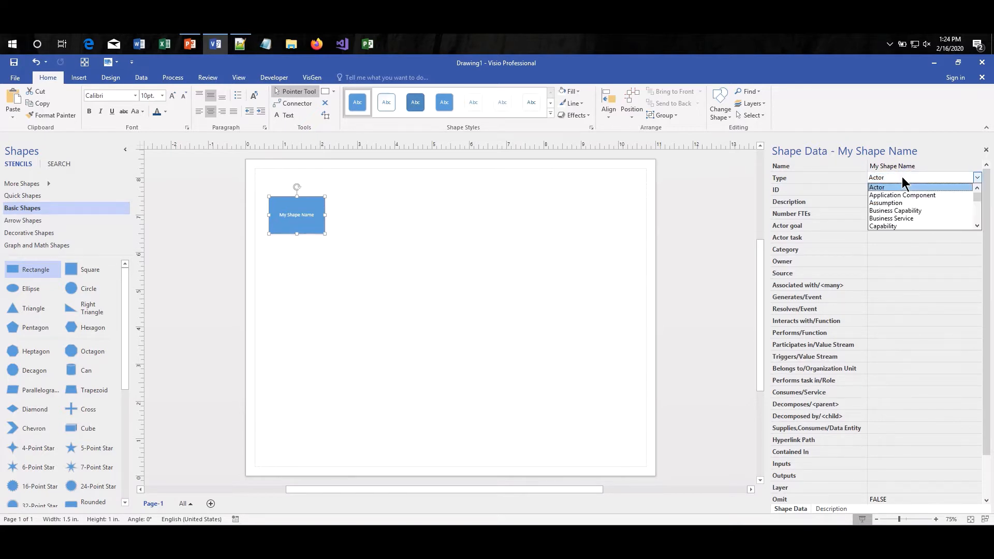
{"action": "left_click", "coordinate": [894, 227]}
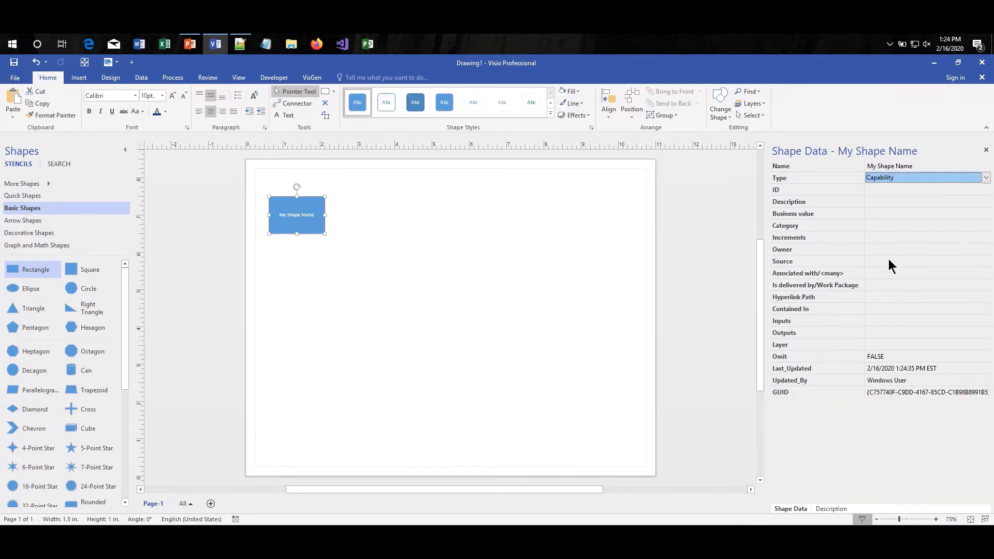
{"action": "left_click", "coordinate": [903, 177]}
{"action": "key", "text": "f"}
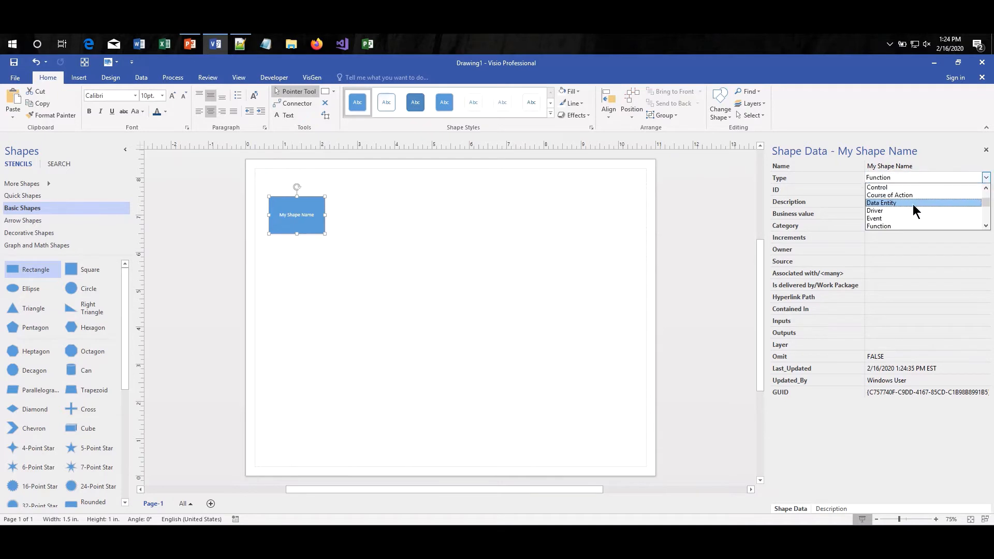
{"action": "left_click", "coordinate": [887, 218]}
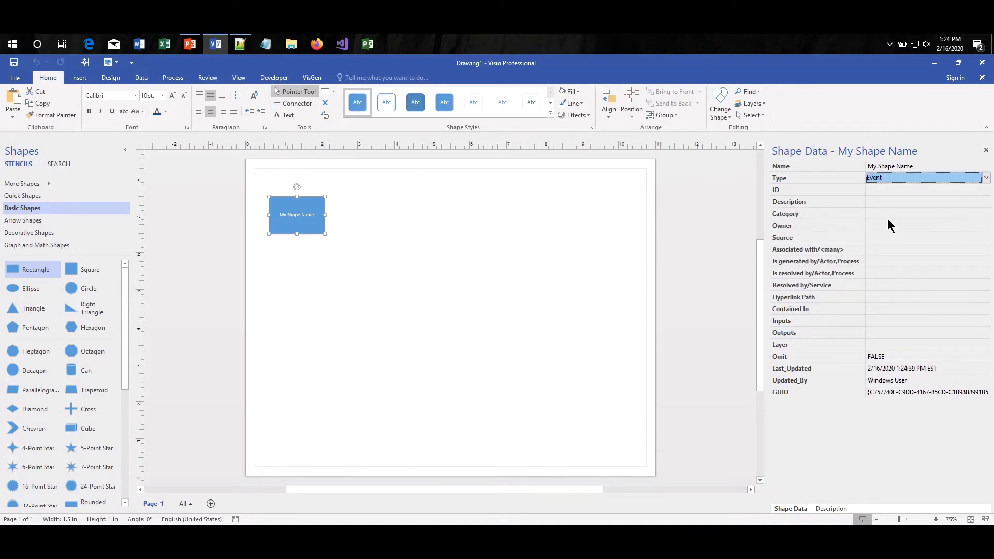
Switch the rectangle's type back to Actor.
{"action": "left_click", "coordinate": [903, 176]}
{"action": "left_click", "coordinate": [890, 193]}
{"action": "key", "text": "a"}
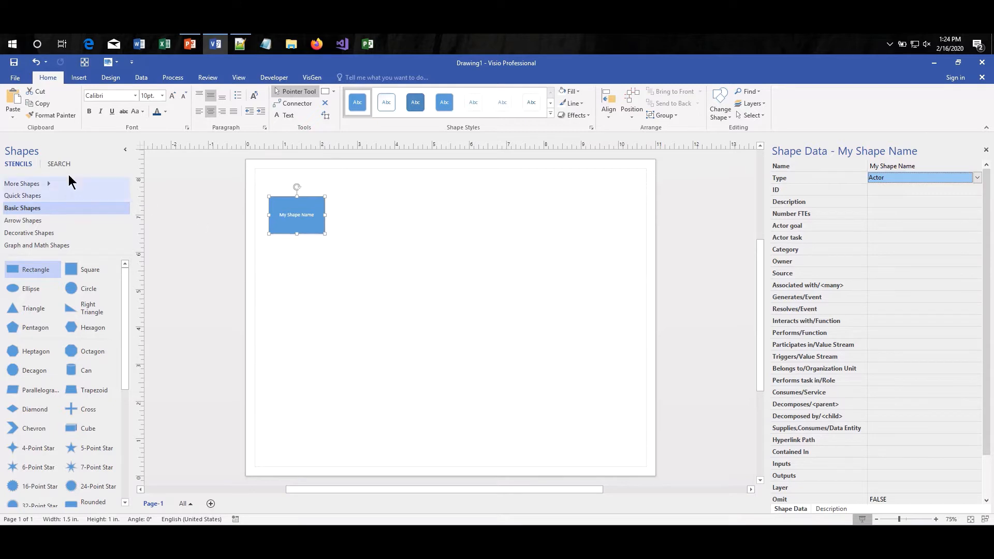
Search the shapes for "Actor" and place the UML Use Case Actor and Archimate Business actor 2 in a row beside the rectangle.
{"action": "left_click", "coordinate": [56, 165]}
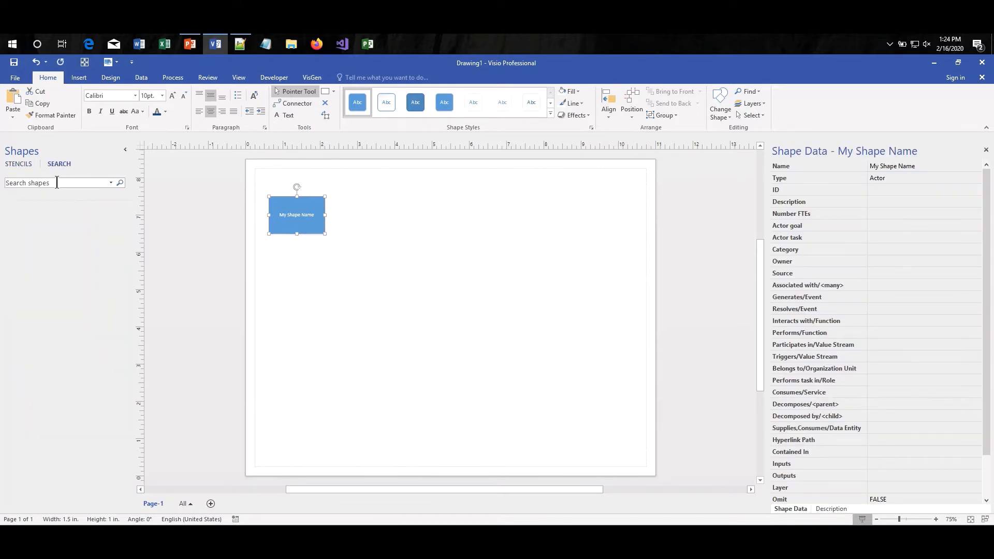
{"action": "type", "text": "Actor"}
{"action": "key", "text": "Return"}
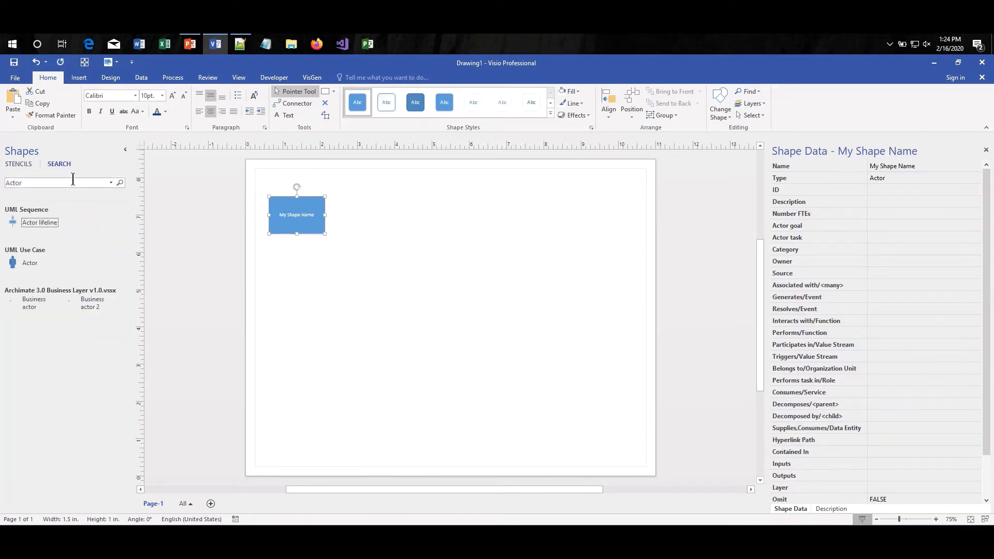
{"action": "left_click_drag", "start_coordinate": [25, 264], "coordinate": [413, 215]}
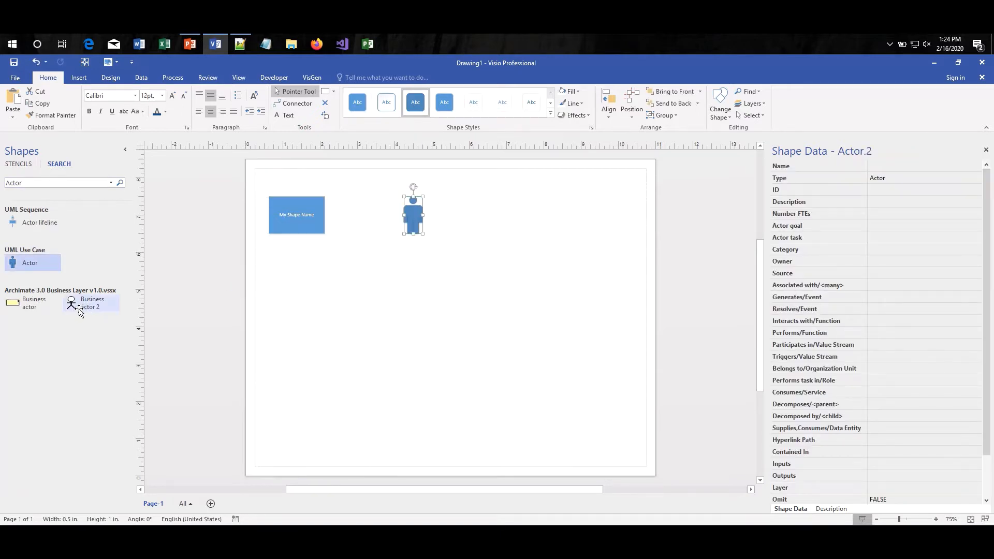
{"action": "left_click_drag", "start_coordinate": [80, 304], "coordinate": [526, 215]}
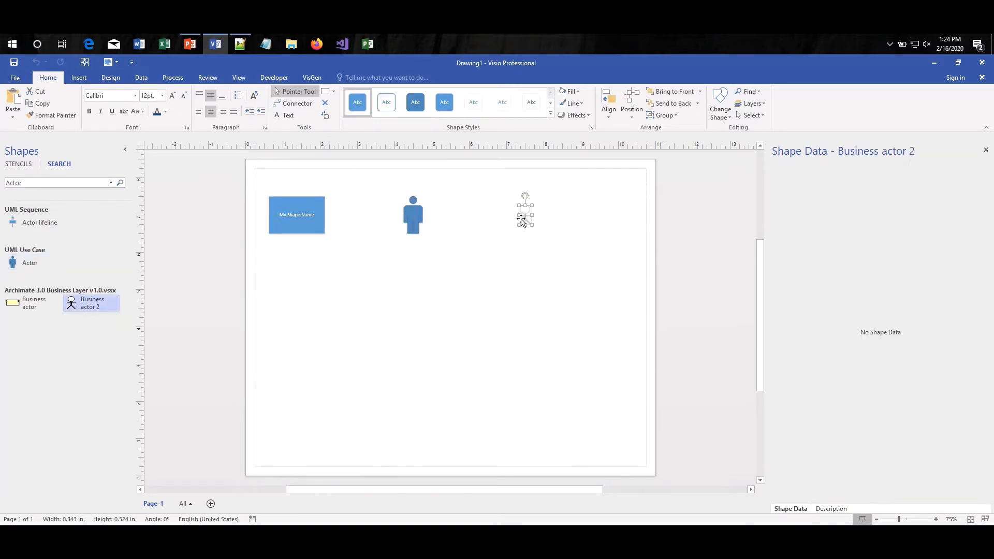
Compare the shape data of the rectangle, the UML actor and the Business actor 2 shape.
{"action": "left_click", "coordinate": [304, 212]}
{"action": "left_click", "coordinate": [419, 215]}
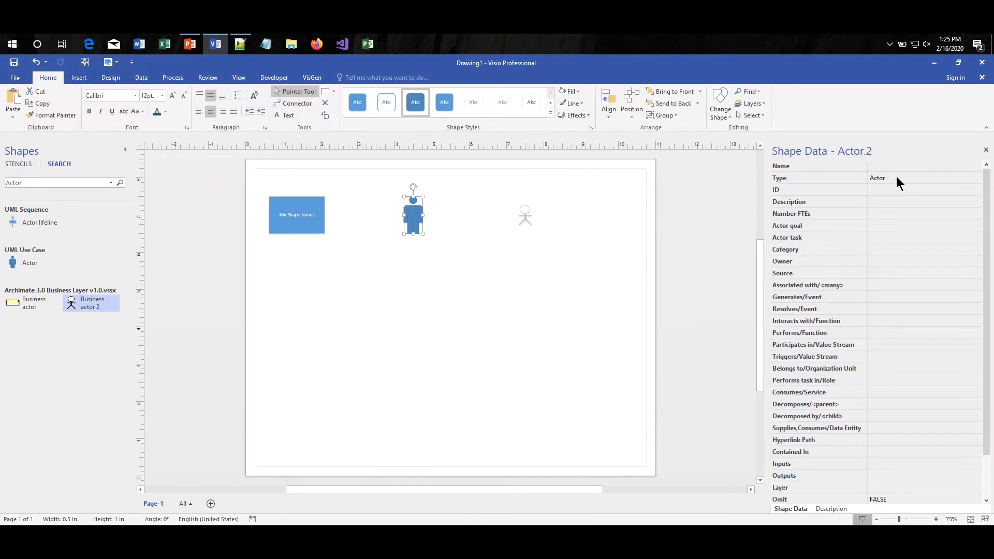
{"action": "left_click", "coordinate": [525, 214]}
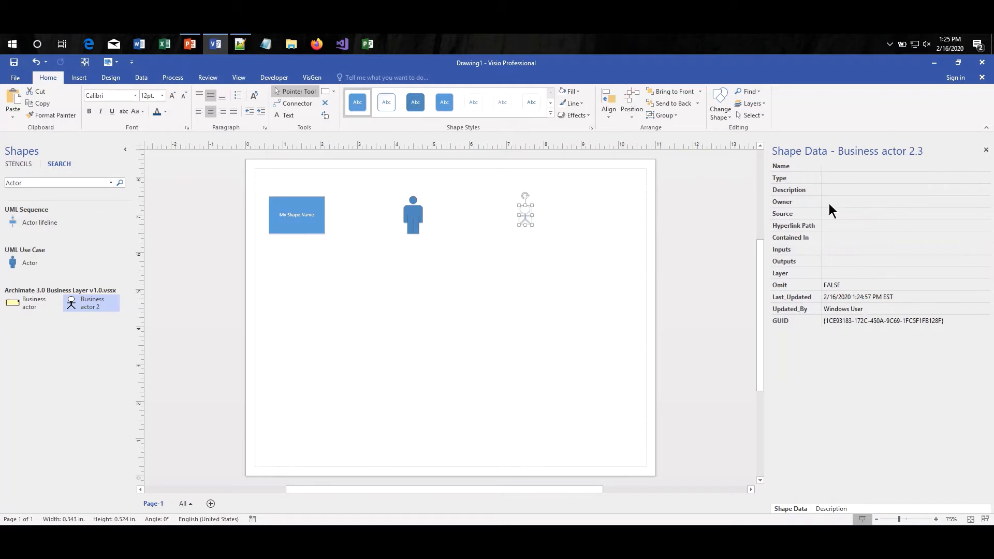
{"action": "left_click", "coordinate": [856, 190]}
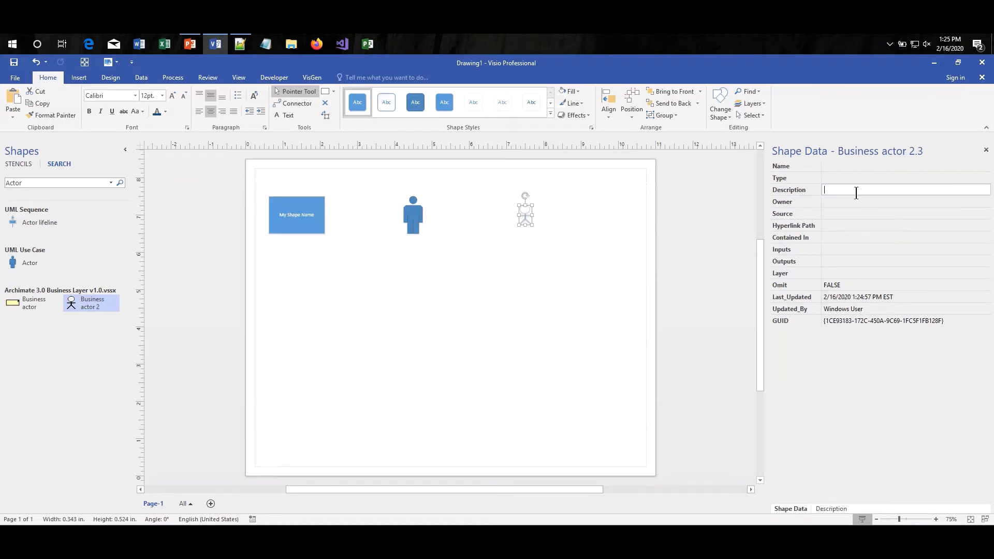
Assign an automatic ID to the My Shape Name rectangle.
{"action": "left_click", "coordinate": [275, 219]}
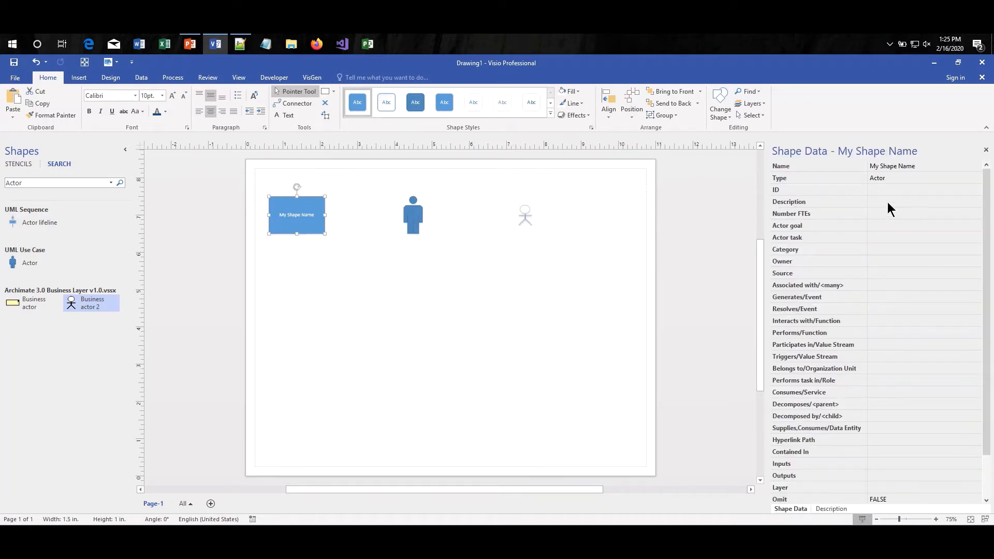
{"action": "left_click", "coordinate": [899, 191]}
{"action": "left_click", "coordinate": [898, 193]}
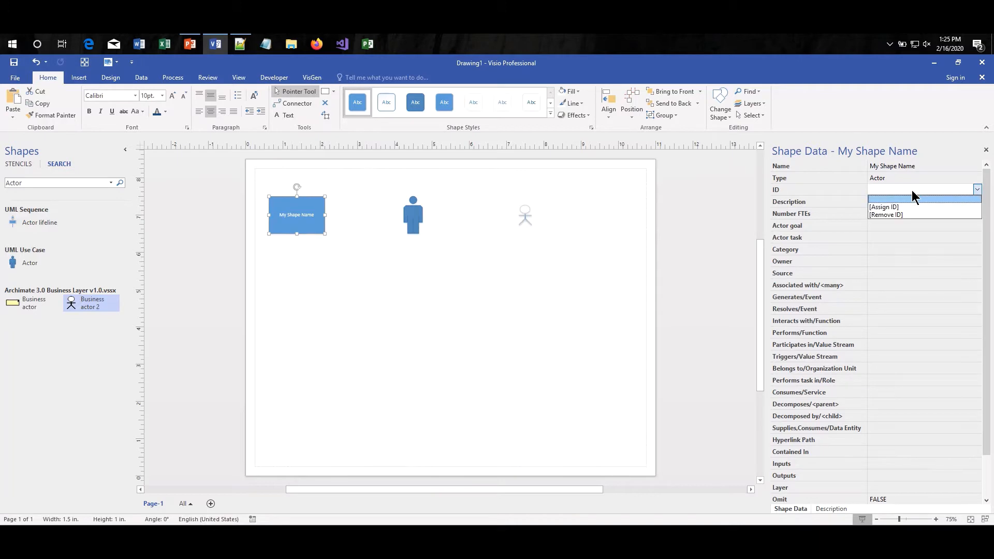
{"action": "left_click", "coordinate": [891, 208]}
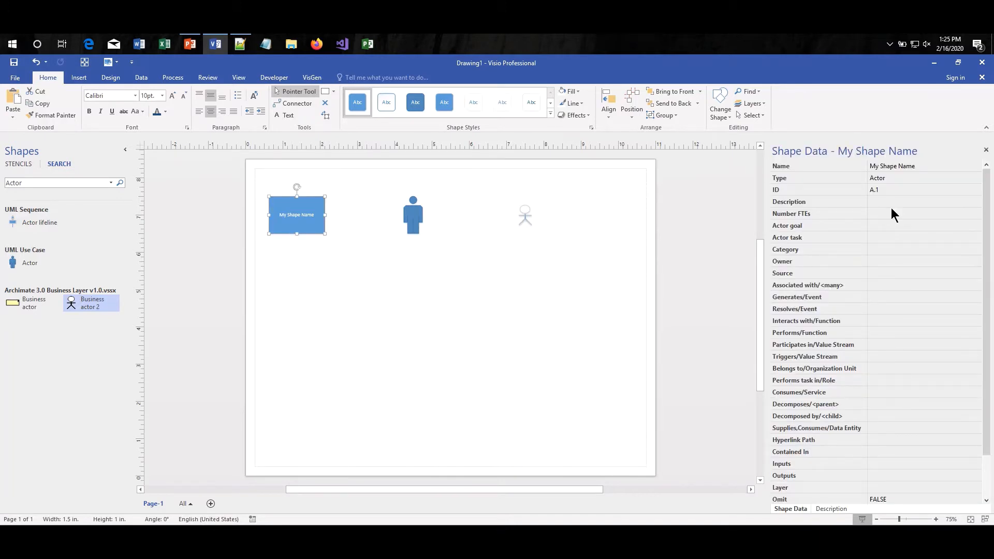
Enter "Each shape needs a description." as the rectangle's description in the long text editor.
{"action": "left_click", "coordinate": [885, 201]}
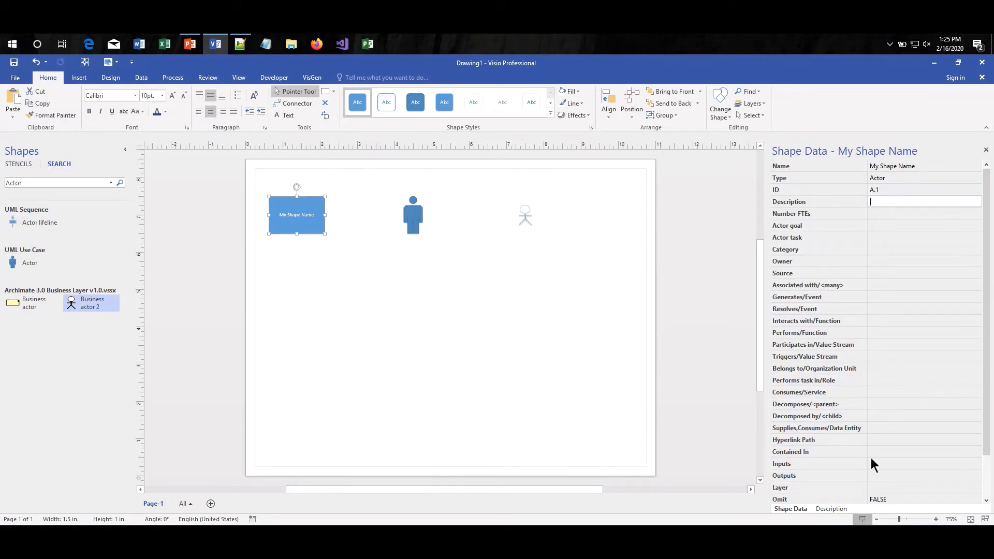
{"action": "left_click", "coordinate": [828, 509]}
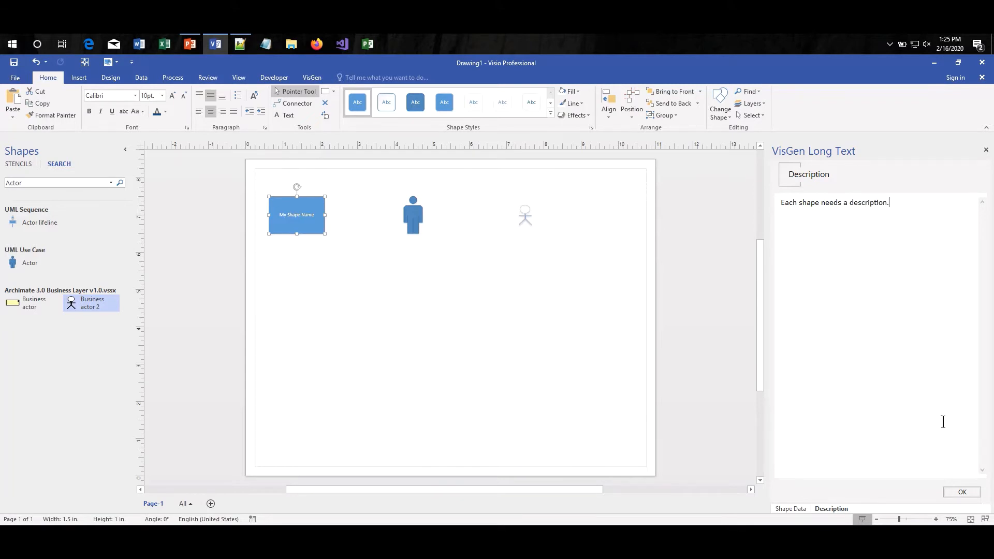
{"action": "left_click", "coordinate": [962, 492]}
Insert "meaningful" before "description" in the rectangle's description and confirm the text in the long text editor.
{"action": "left_click", "coordinate": [935, 203]}
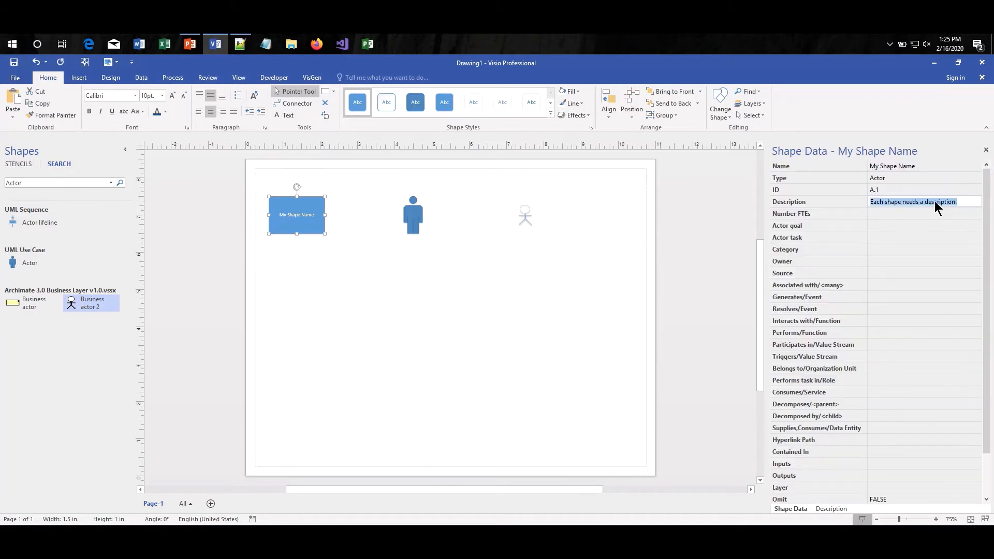
{"action": "left_click", "coordinate": [925, 203]}
{"action": "type", "text": "meanin"}
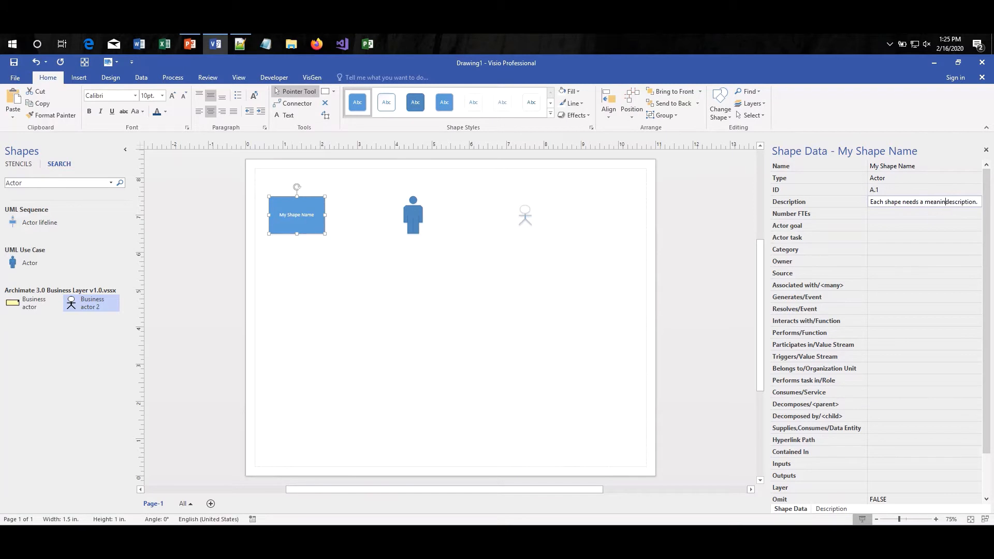
{"action": "type", "text": "gful"}
{"action": "left_click", "coordinate": [843, 510]}
{"action": "left_click", "coordinate": [967, 492]}
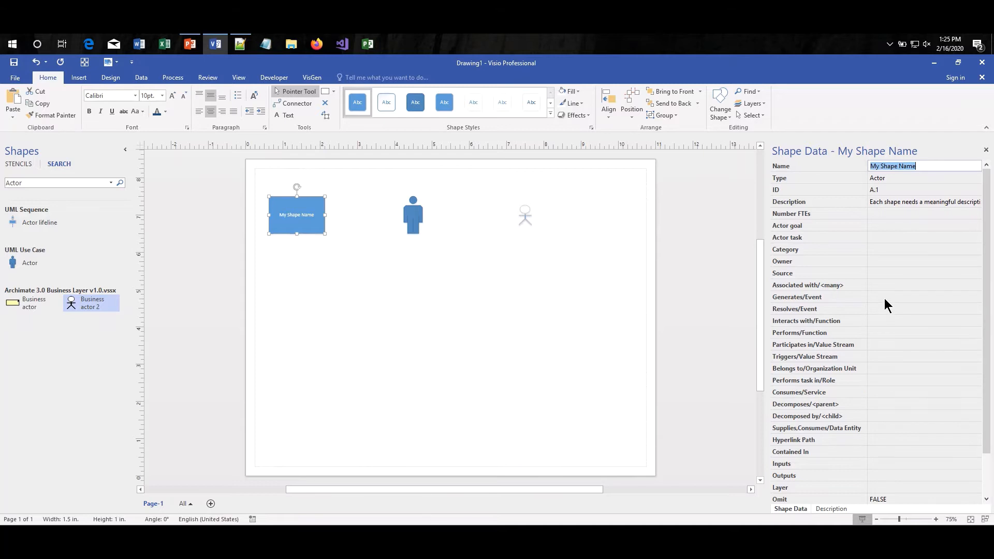
Add a new page and place a rectangle from the Quick Shapes near its upper left, with 4 shape copies.
{"action": "left_click", "coordinate": [210, 503]}
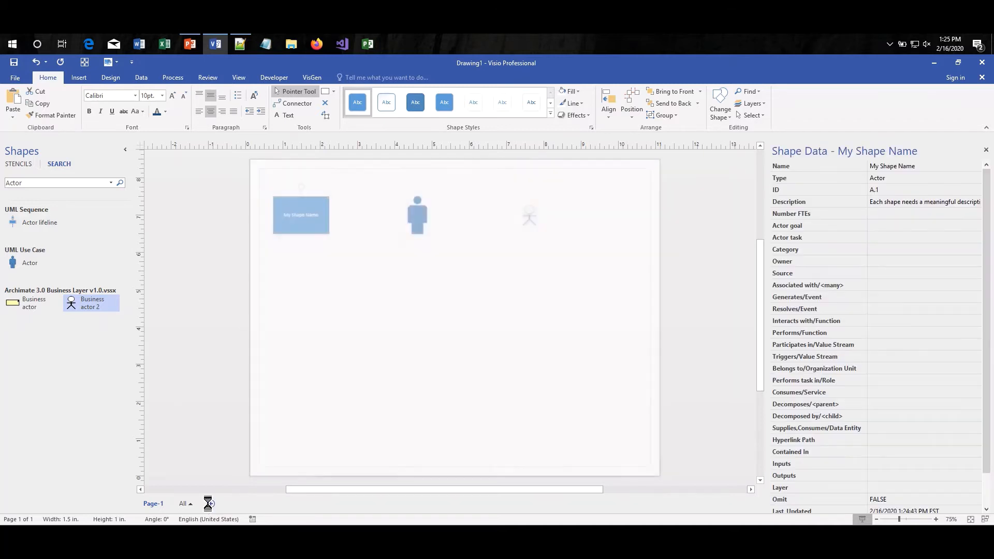
{"action": "left_click", "coordinate": [22, 163]}
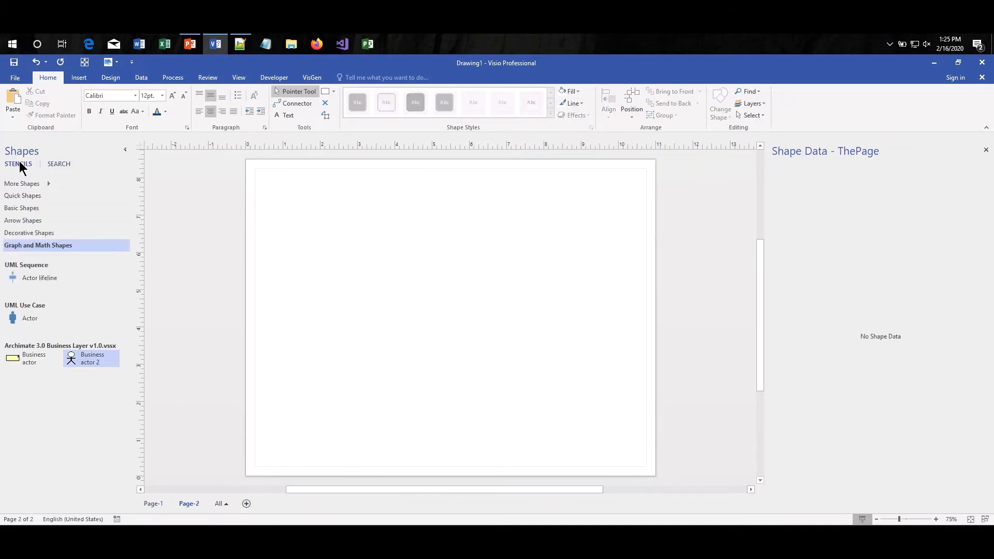
{"action": "left_click", "coordinate": [23, 195]}
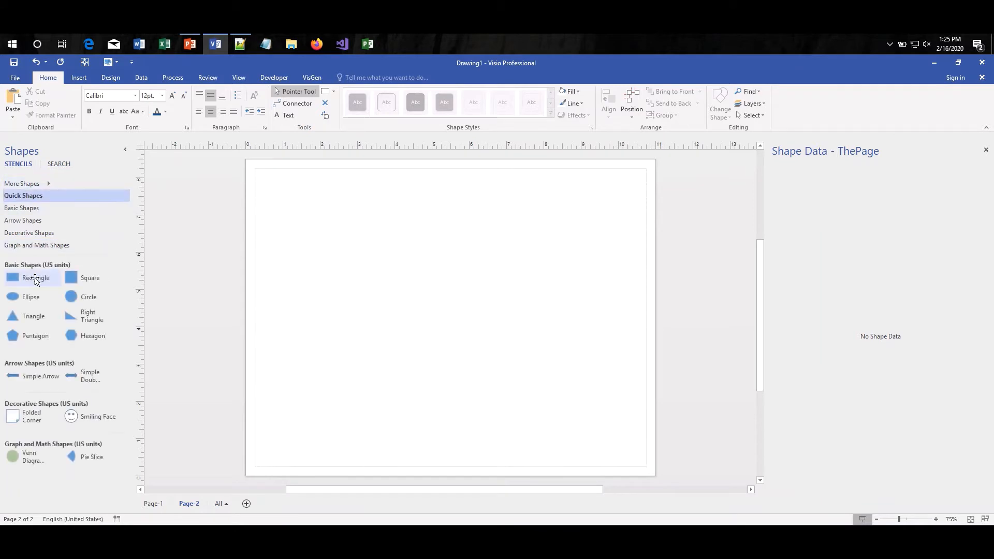
{"action": "left_click_drag", "start_coordinate": [23, 282], "coordinate": [336, 238]}
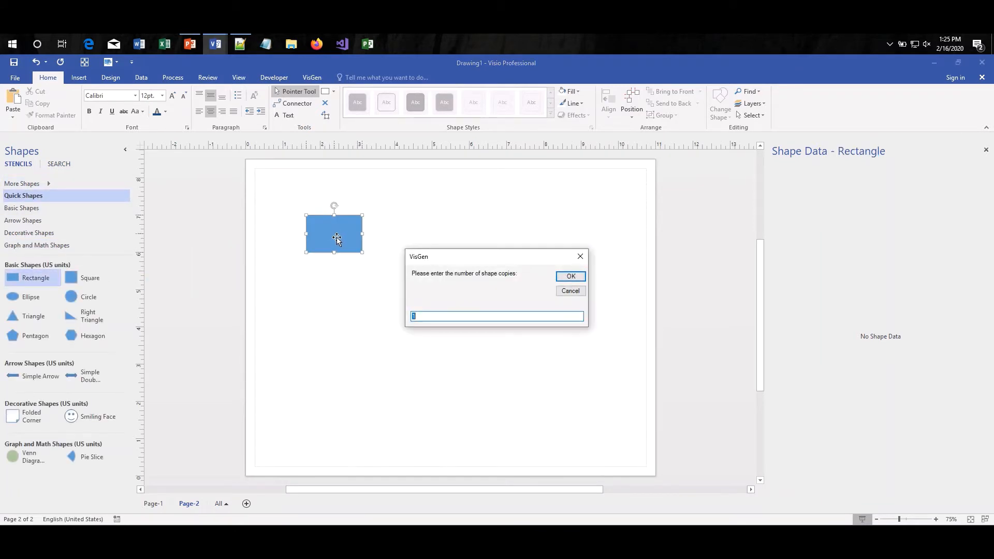
{"action": "type", "text": "4"}
{"action": "key", "text": "Return"}
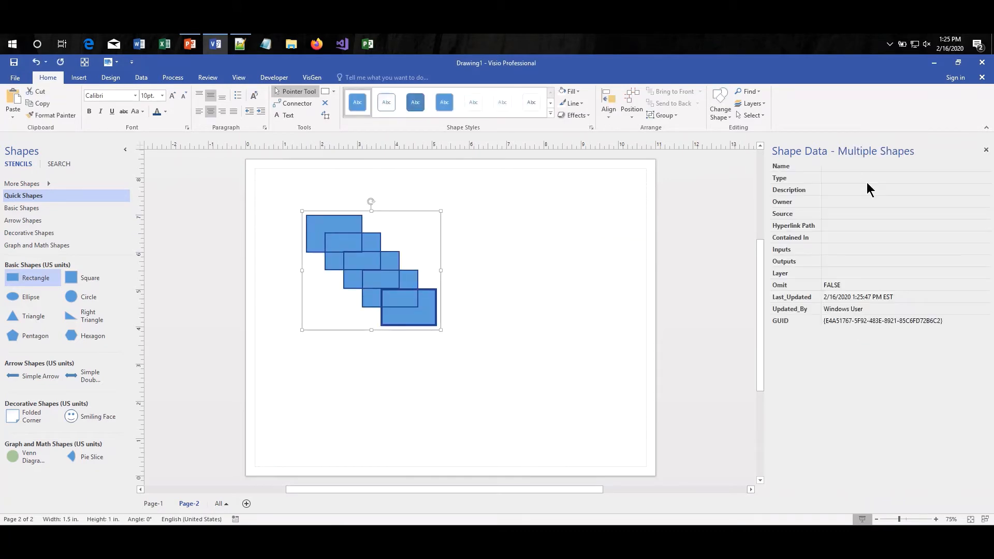
Set the type of all the selected rectangles to Function and assign automatic IDs to them.
{"action": "left_click", "coordinate": [876, 178]}
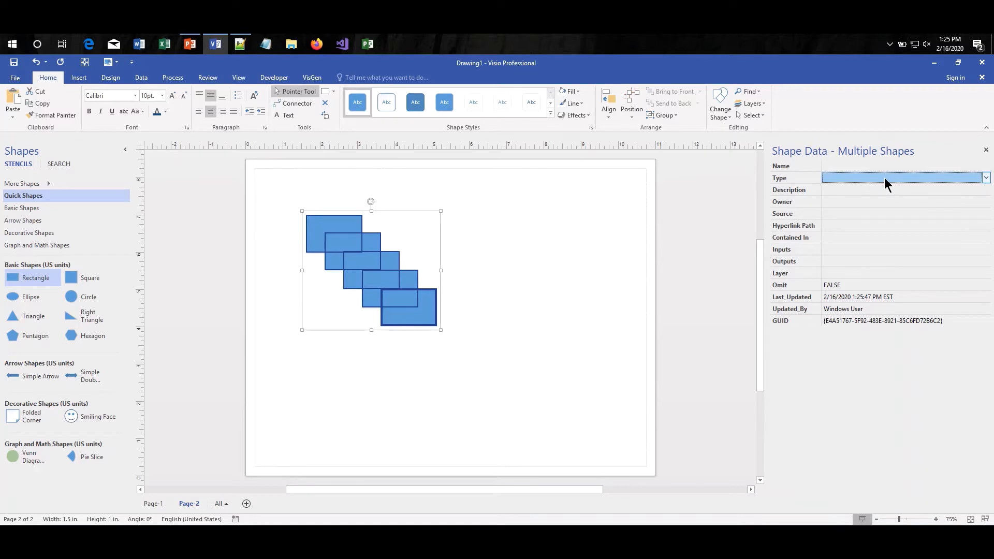
{"action": "type", "text": "Function"}
{"action": "key", "text": "Return"}
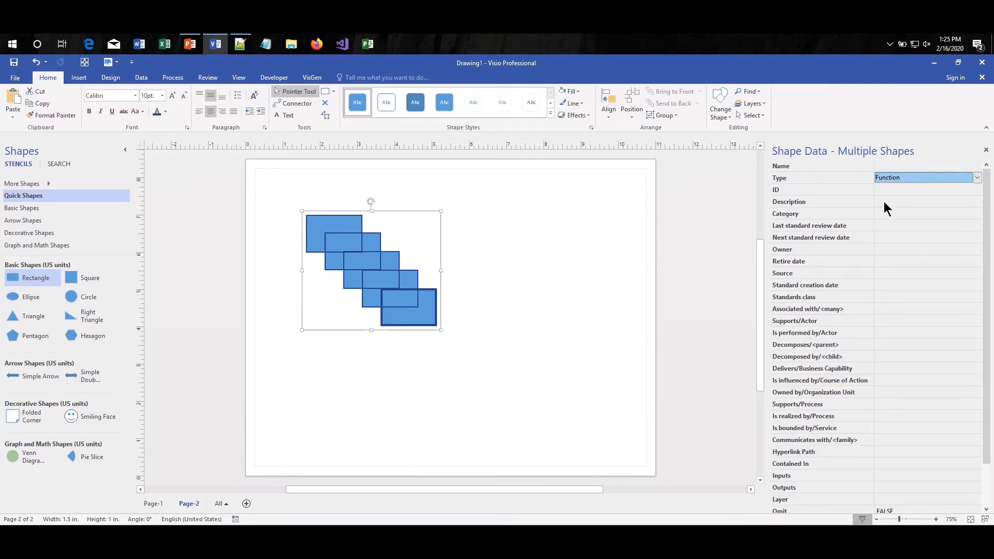
{"action": "left_click", "coordinate": [894, 190]}
{"action": "left_click", "coordinate": [897, 190]}
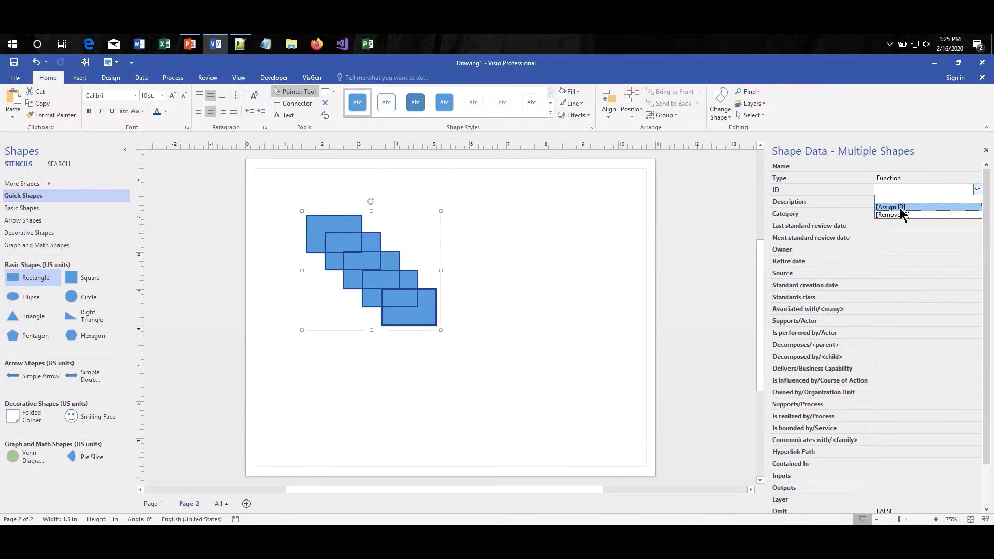
{"action": "left_click", "coordinate": [900, 207]}
Set the rectangles' last standard review date to 2/3/2020 and their standards class to Non-Standard.
{"action": "left_click", "coordinate": [958, 216]}
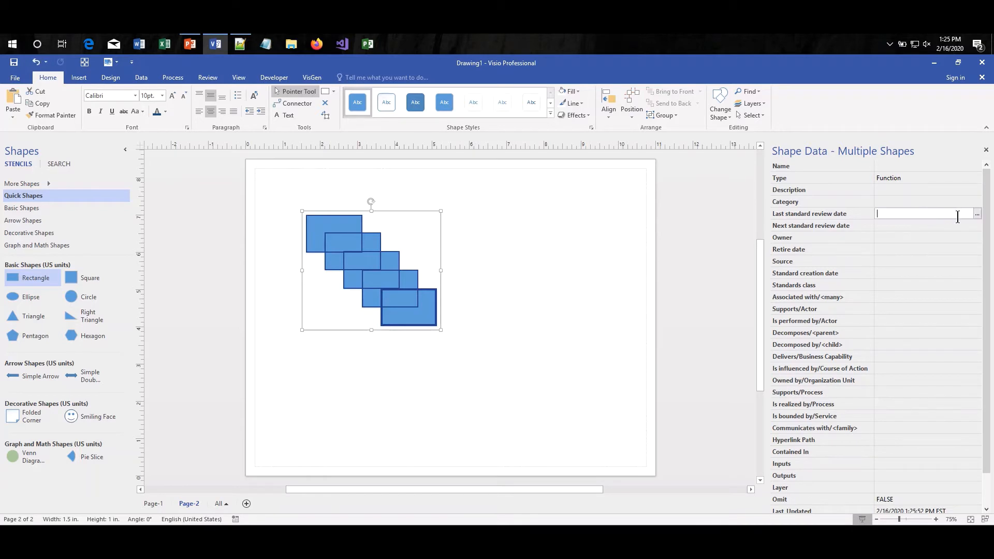
{"action": "left_click", "coordinate": [976, 214]}
{"action": "left_click", "coordinate": [911, 255]}
{"action": "left_click", "coordinate": [923, 284]}
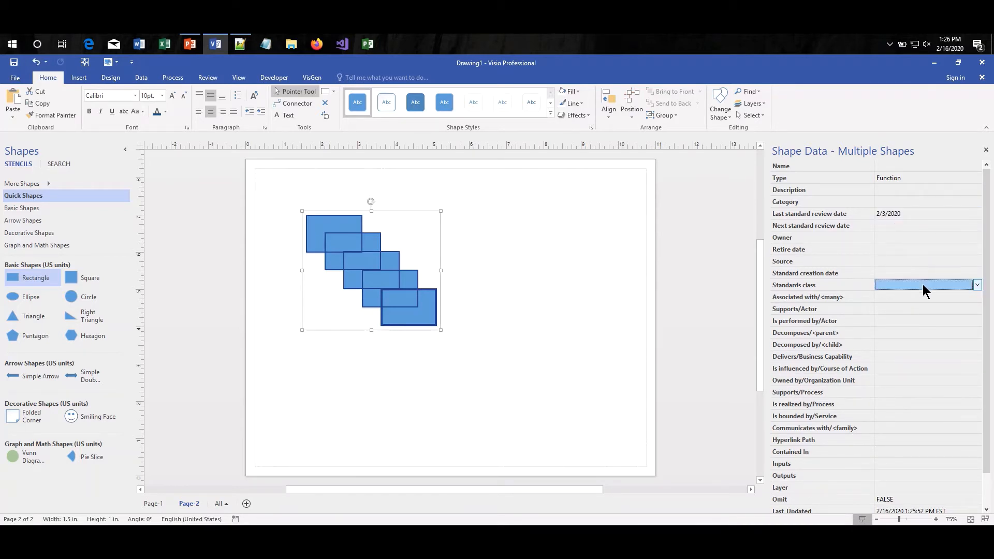
{"action": "left_click", "coordinate": [920, 286]}
{"action": "left_click", "coordinate": [917, 301]}
Add the My Shape Name actor as the "Is performed by/Actor" relationship of all the selected rectangles.
{"action": "left_click", "coordinate": [892, 319]}
{"action": "left_click", "coordinate": [891, 324]}
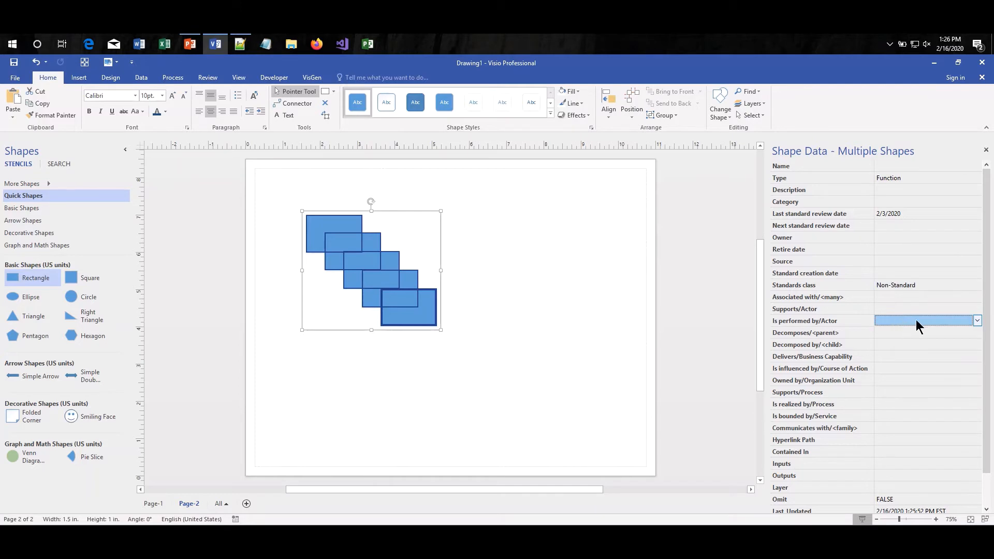
{"action": "left_click", "coordinate": [977, 321]}
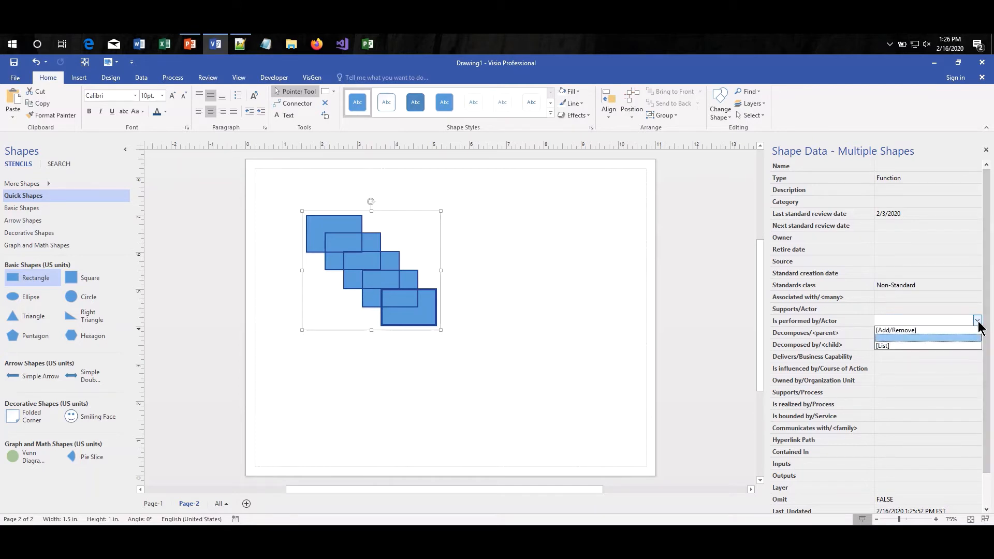
{"action": "left_click", "coordinate": [912, 331]}
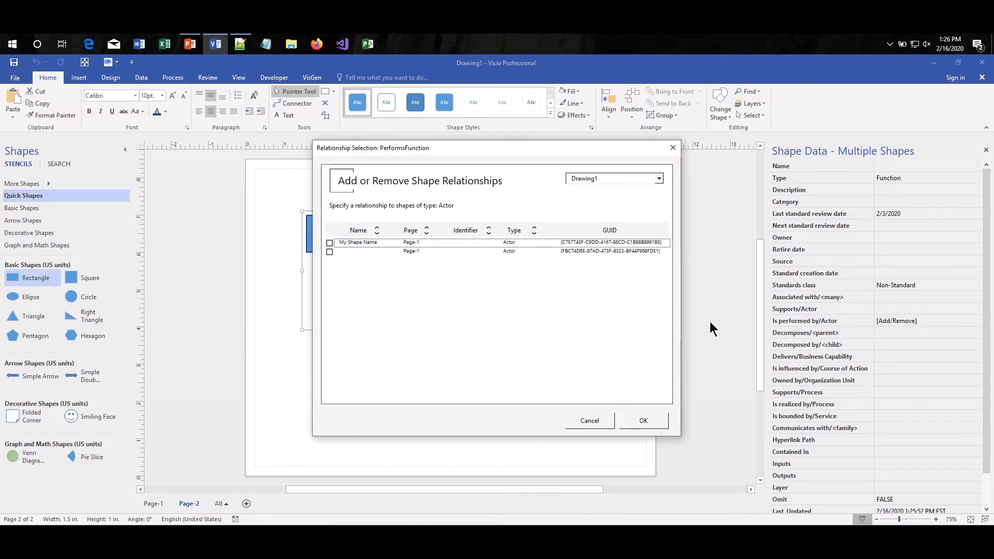
{"action": "left_click", "coordinate": [350, 242]}
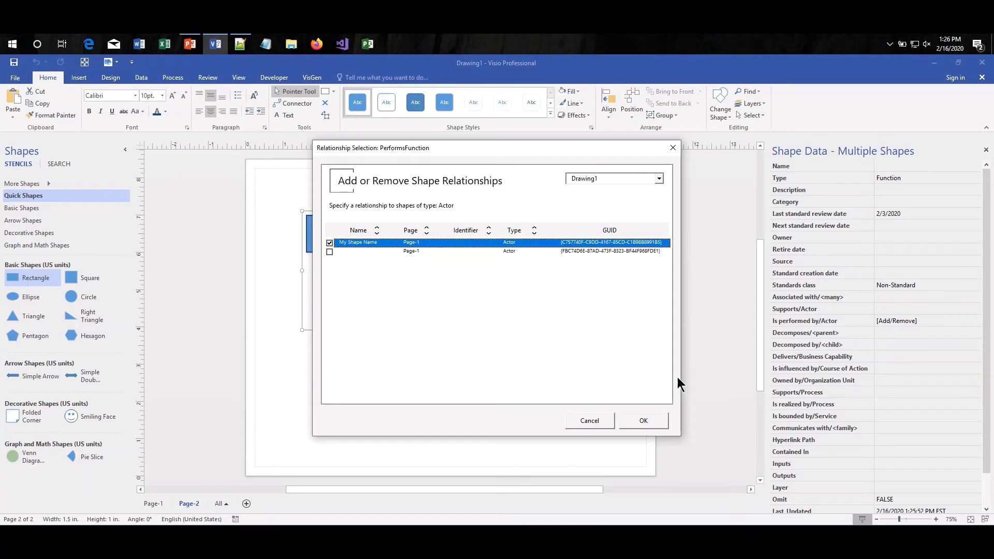
{"action": "left_click", "coordinate": [644, 421]}
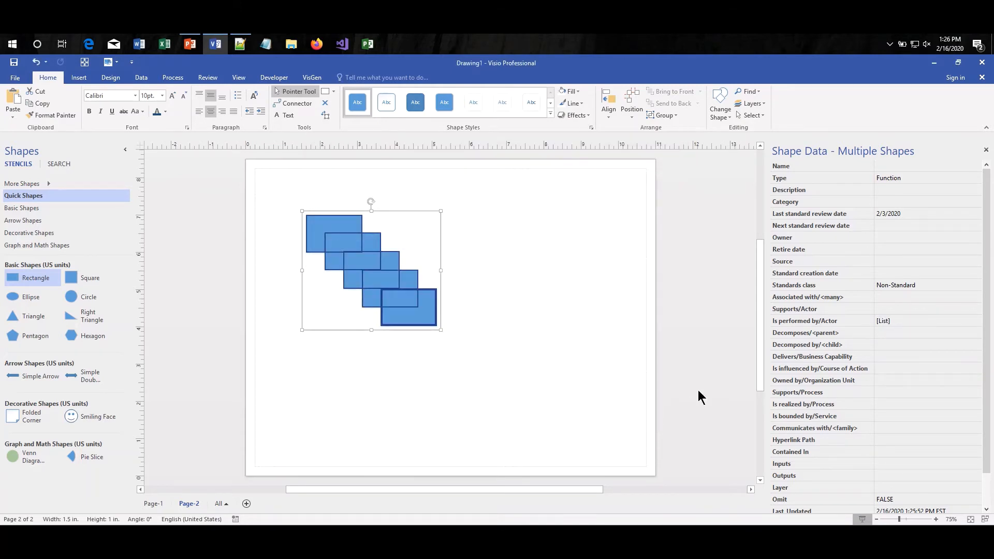
Check the related actor list and compare the ID and shape data of the individual rectangles.
{"action": "left_click", "coordinate": [976, 321]}
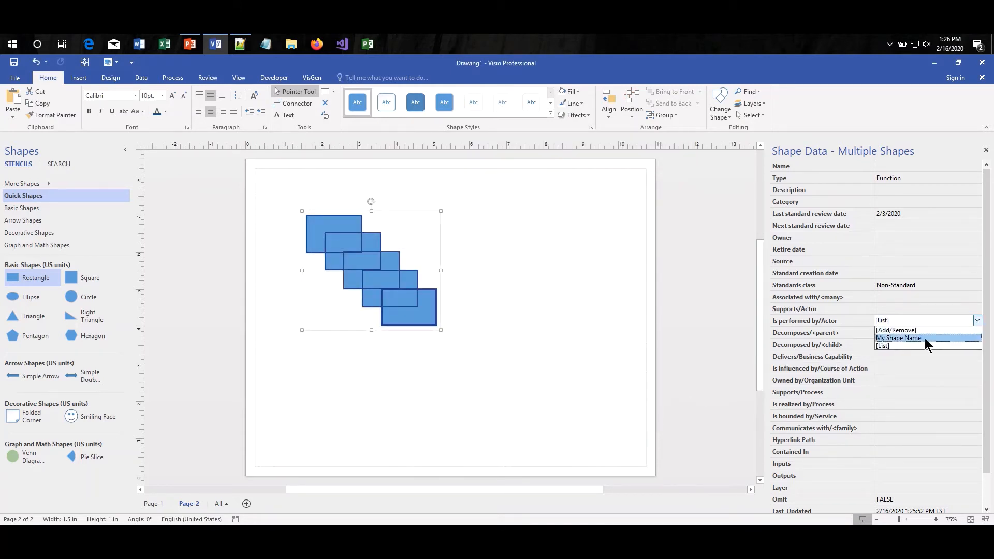
{"action": "left_click", "coordinate": [521, 308]}
{"action": "left_click", "coordinate": [434, 335]}
{"action": "left_click", "coordinate": [417, 313]}
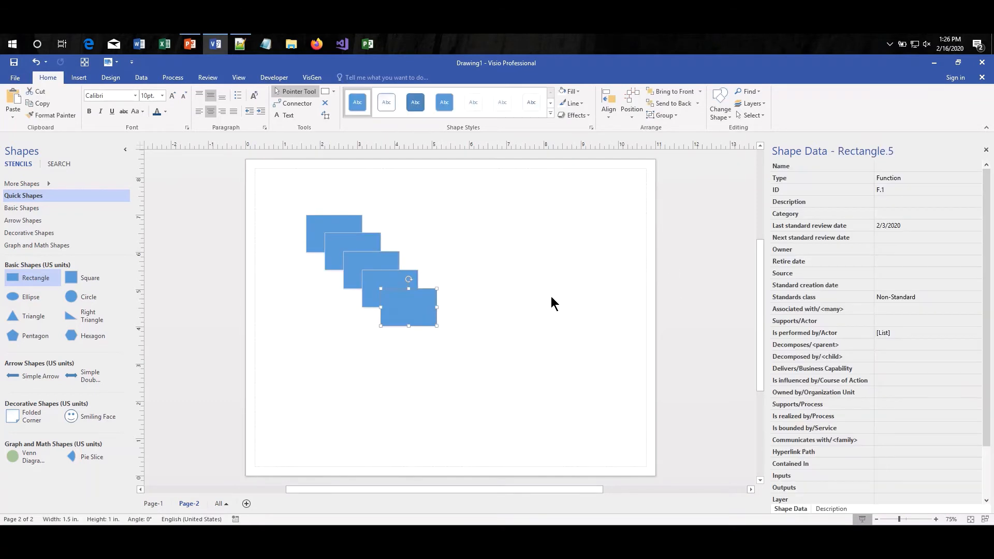
{"action": "left_click", "coordinate": [354, 222]}
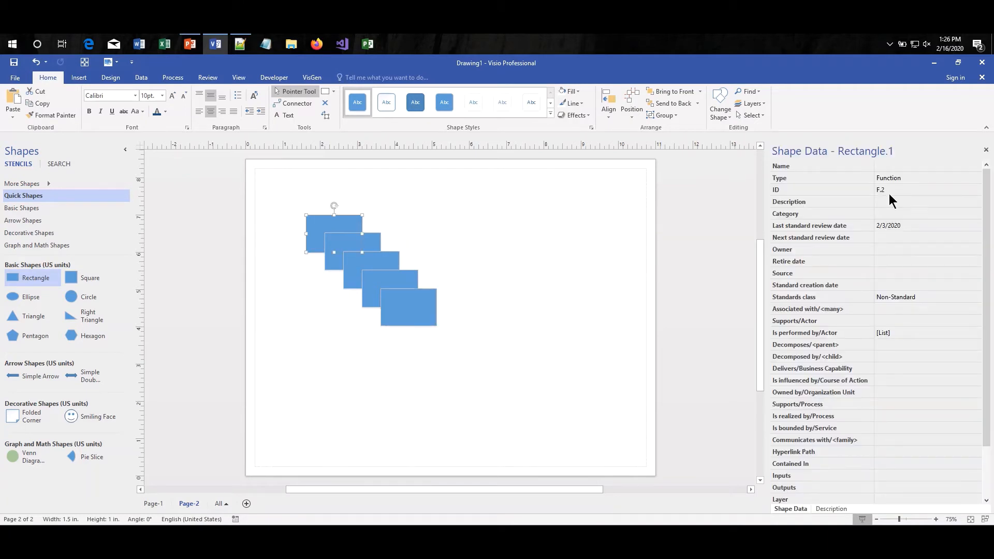
{"action": "left_click", "coordinate": [378, 242]}
{"action": "left_click", "coordinate": [396, 257]}
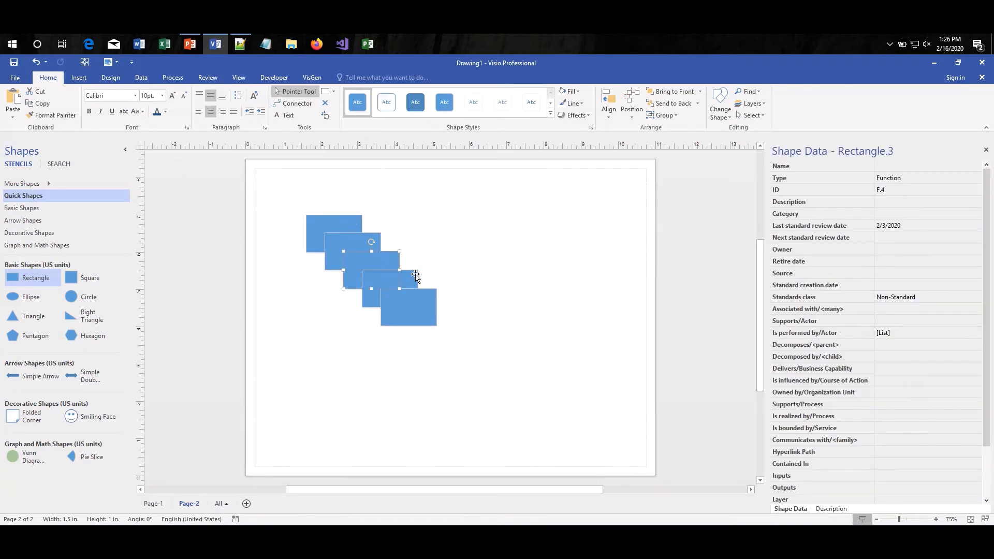
{"action": "left_click", "coordinate": [414, 276]}
Name the frontmost rectangle of the stack "Function 1" in its shape data.
{"action": "left_click", "coordinate": [427, 302]}
{"action": "left_click", "coordinate": [905, 166]}
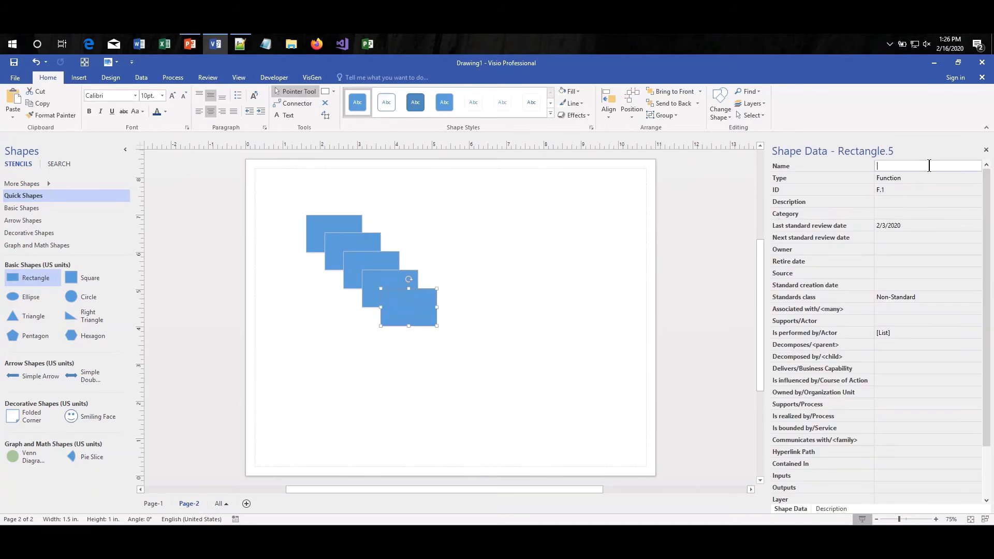
{"action": "type", "text": "Function 1"}
{"action": "key", "text": "Return"}
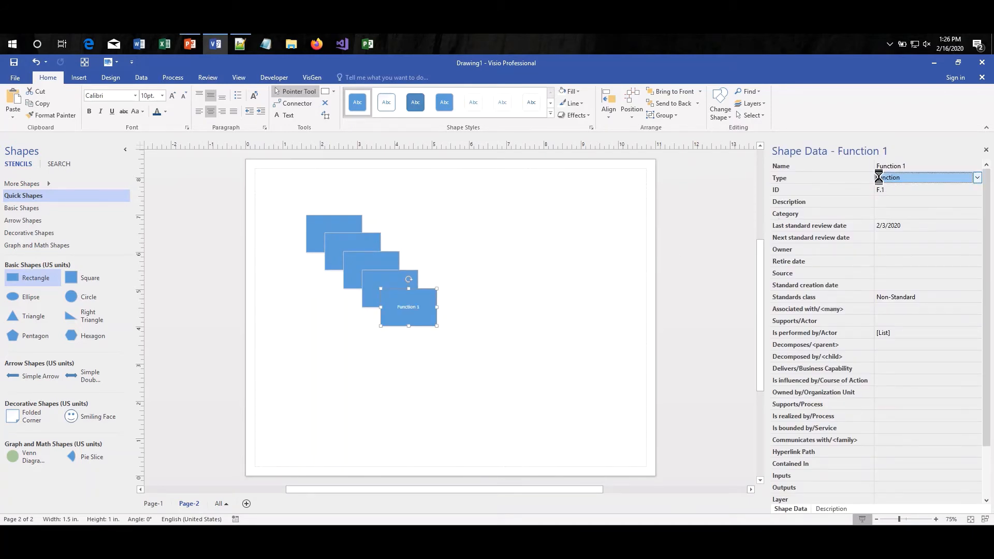
Follow the relationship lists from Function 1 to the My Shape Name actor, back to Function 1, and to the actor again.
{"action": "left_click", "coordinate": [925, 333]}
{"action": "left_click", "coordinate": [925, 334]}
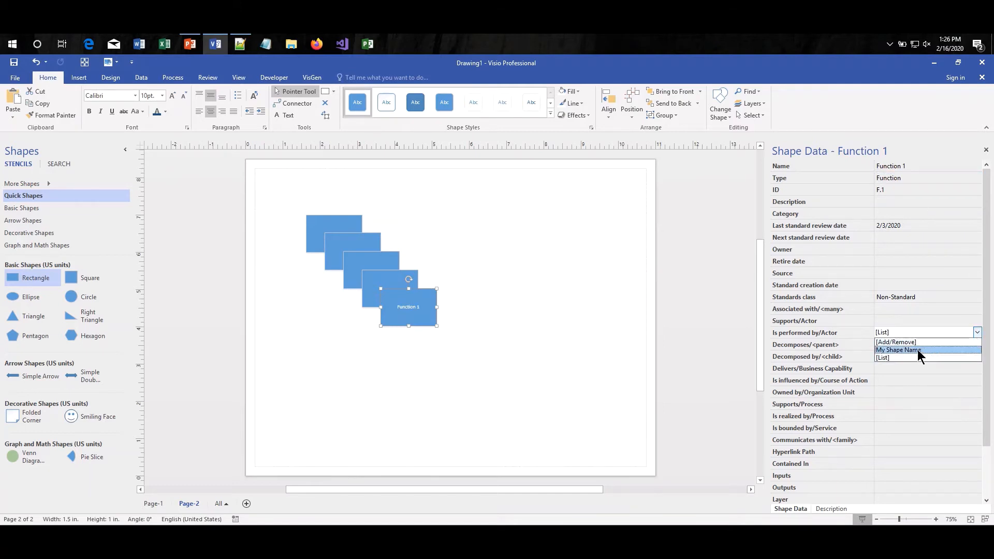
{"action": "left_click", "coordinate": [917, 350]}
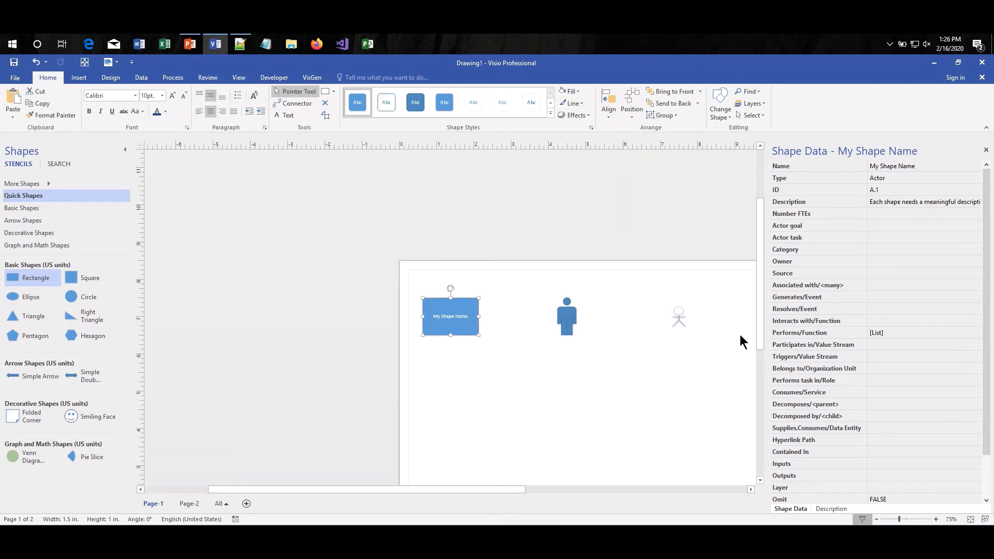
{"action": "left_click", "coordinate": [906, 332]}
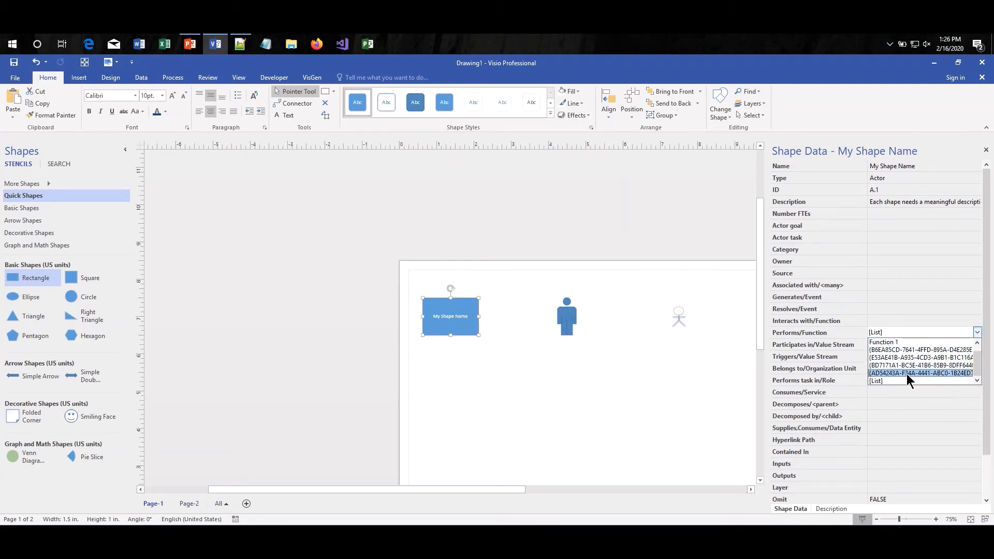
{"action": "left_click", "coordinate": [895, 342]}
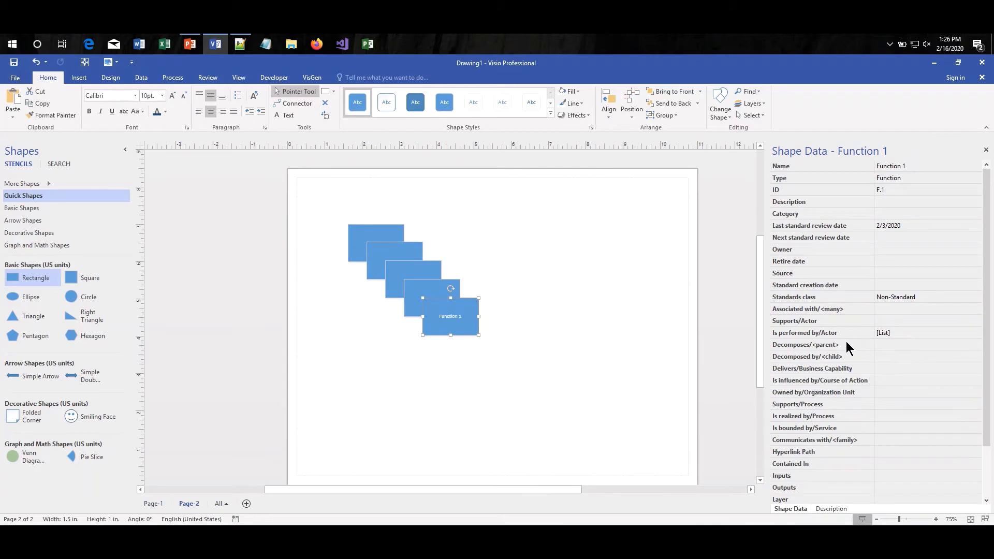
{"action": "left_click", "coordinate": [897, 333]}
{"action": "left_click", "coordinate": [902, 349]}
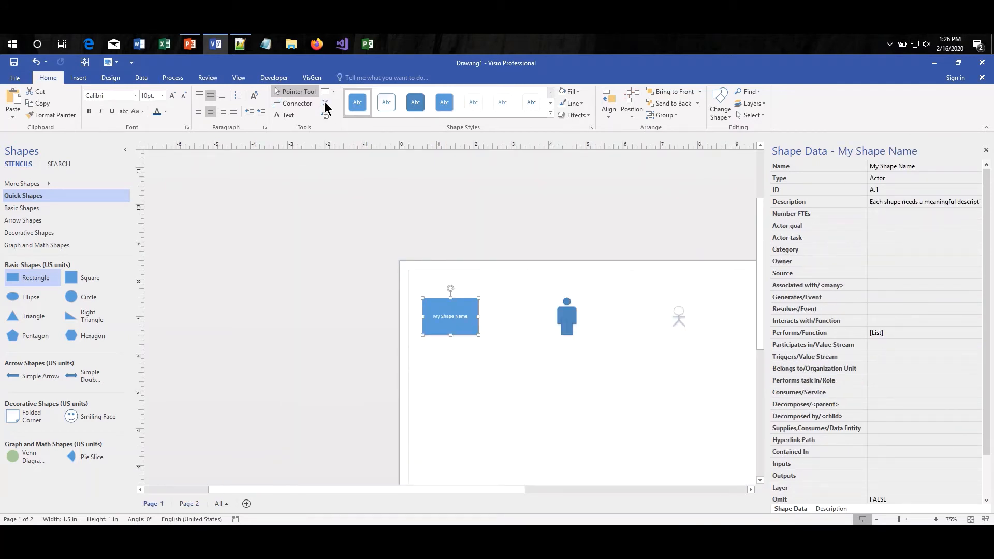
Connect My Shape Name to the UML actor and that actor to the Business actor 2 shape, then check both actors' inputs and outputs.
{"action": "left_click", "coordinate": [293, 103]}
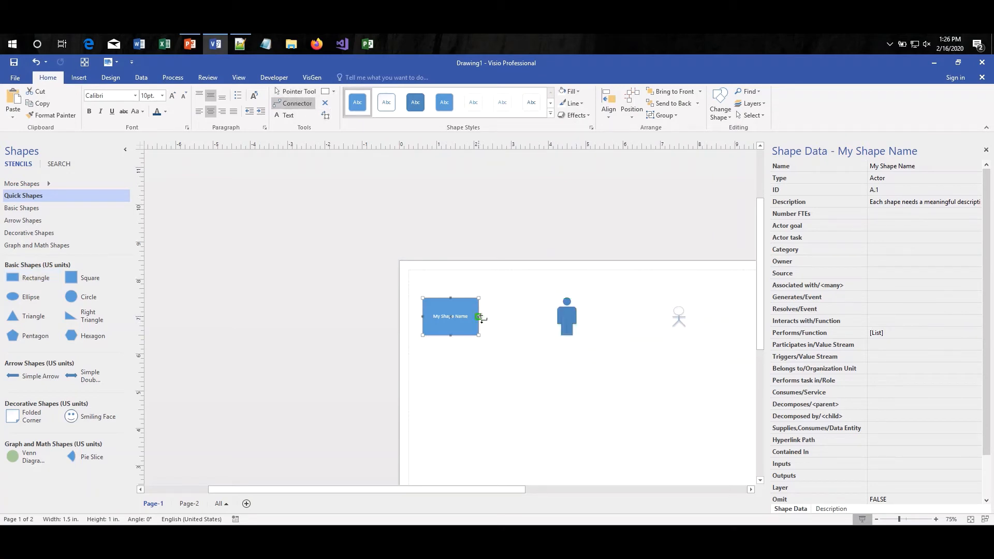
{"action": "left_click_drag", "start_coordinate": [481, 317], "coordinate": [677, 320]}
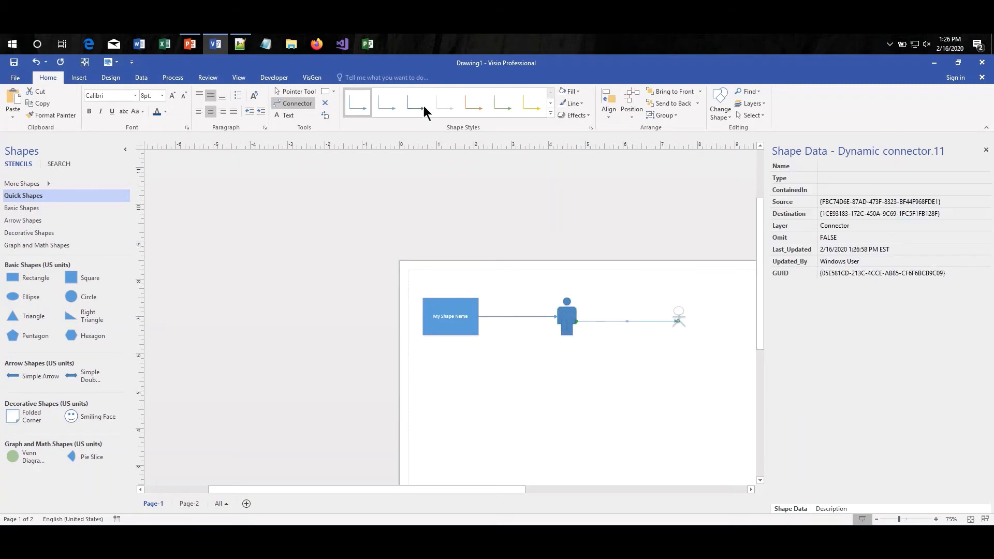
{"action": "left_click", "coordinate": [292, 92]}
{"action": "left_click", "coordinate": [683, 313]}
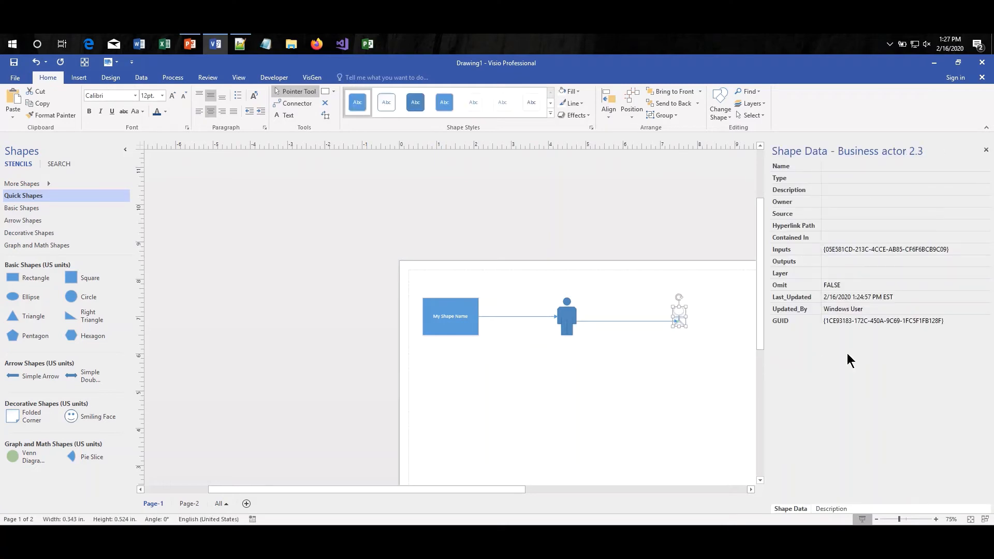
{"action": "left_click", "coordinate": [569, 313]}
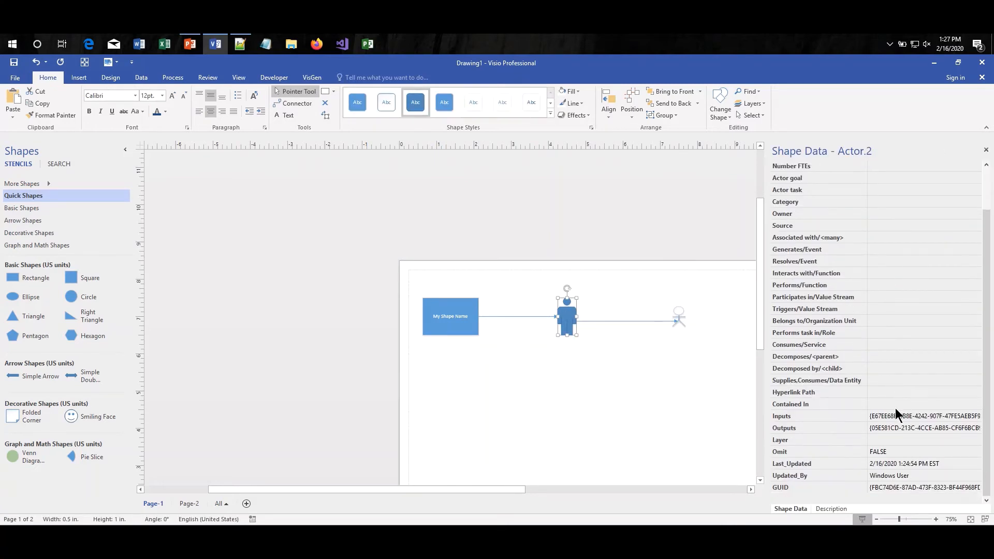
Label the connector between the UML actor and the Business actor 2 shape "Flow" and check the business actor's inputs.
{"action": "double_click", "coordinate": [613, 323]}
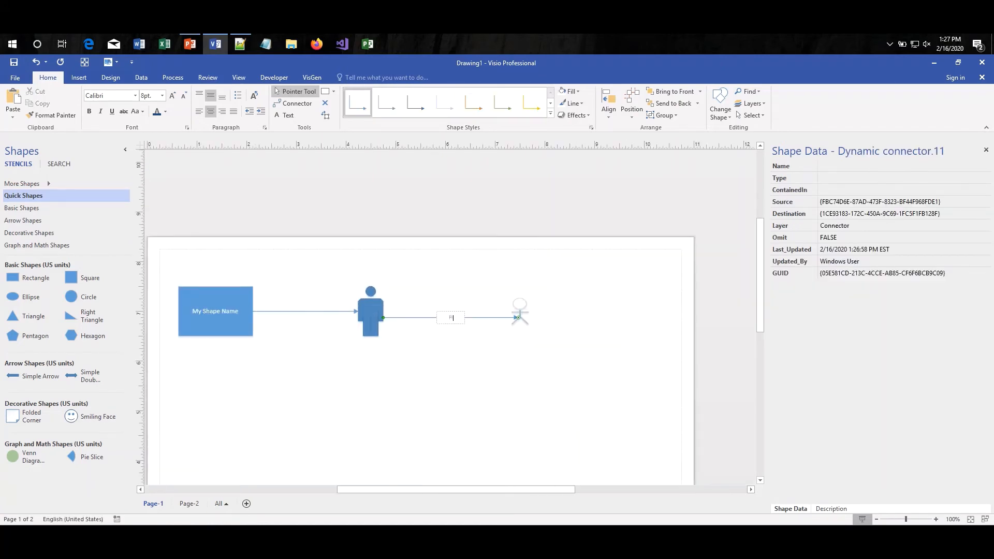
{"action": "left_click", "coordinate": [594, 371]}
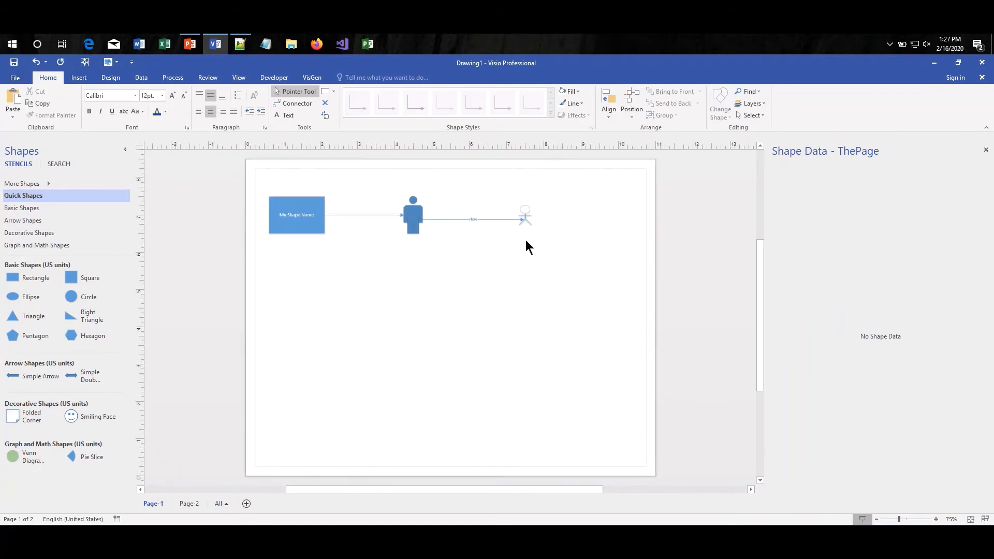
{"action": "left_click", "coordinate": [524, 212]}
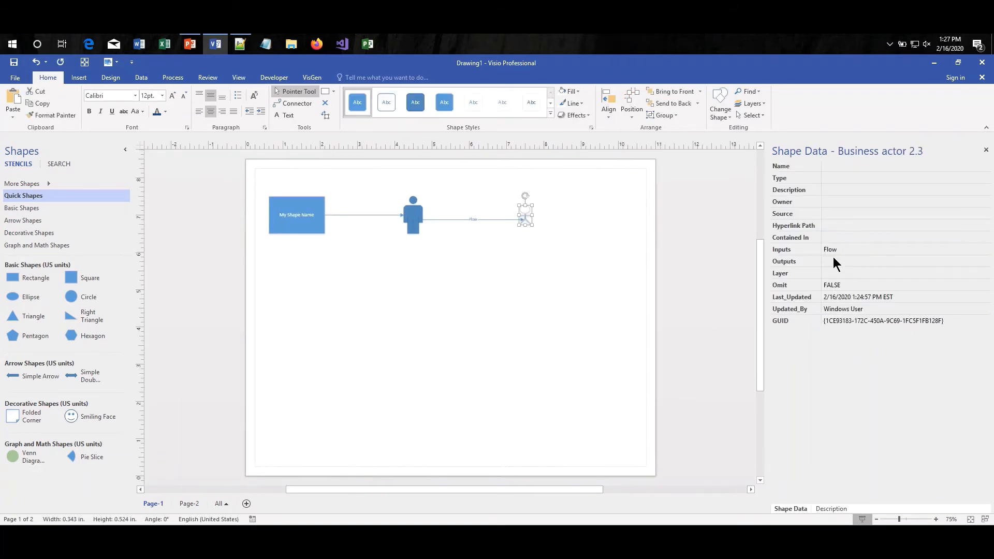
{"action": "left_click", "coordinate": [852, 228]}
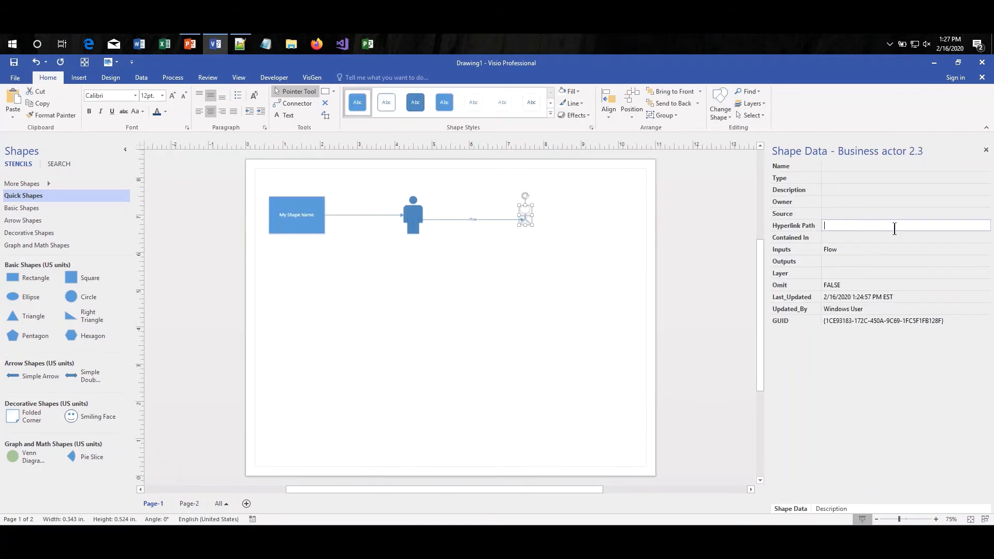
{"action": "type", "text": "www.google.com"}
{"action": "key", "text": "Return"}
{"action": "left_click", "coordinate": [528, 211]}
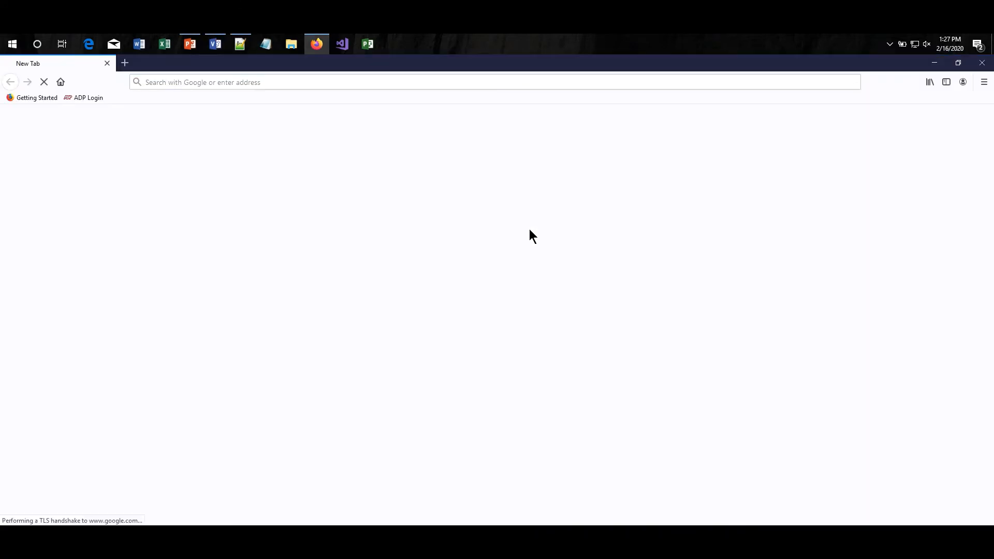
Close the browser window and set the Business actor 2 shape's hyperlink path to C:\Users.
{"action": "left_click", "coordinate": [982, 62]}
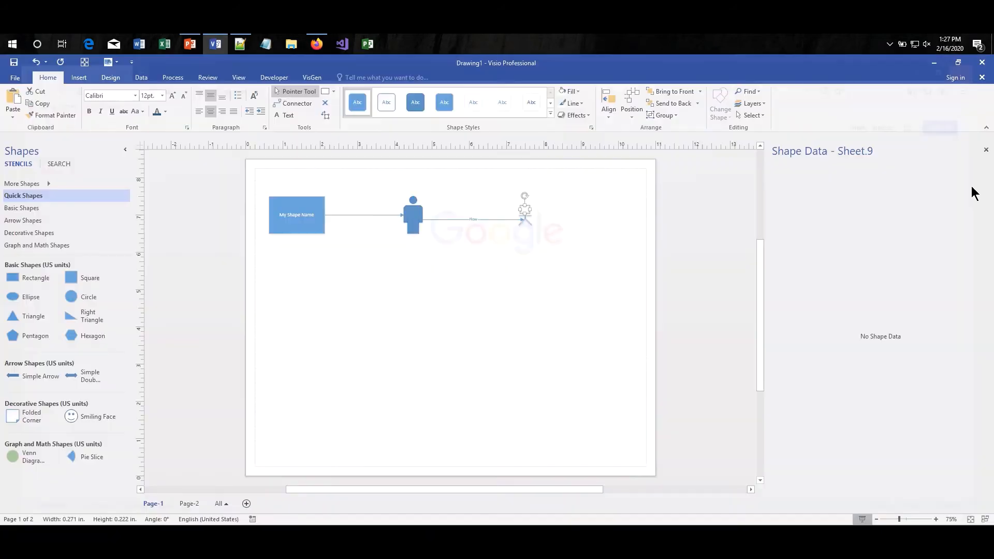
{"action": "left_click", "coordinate": [526, 213]}
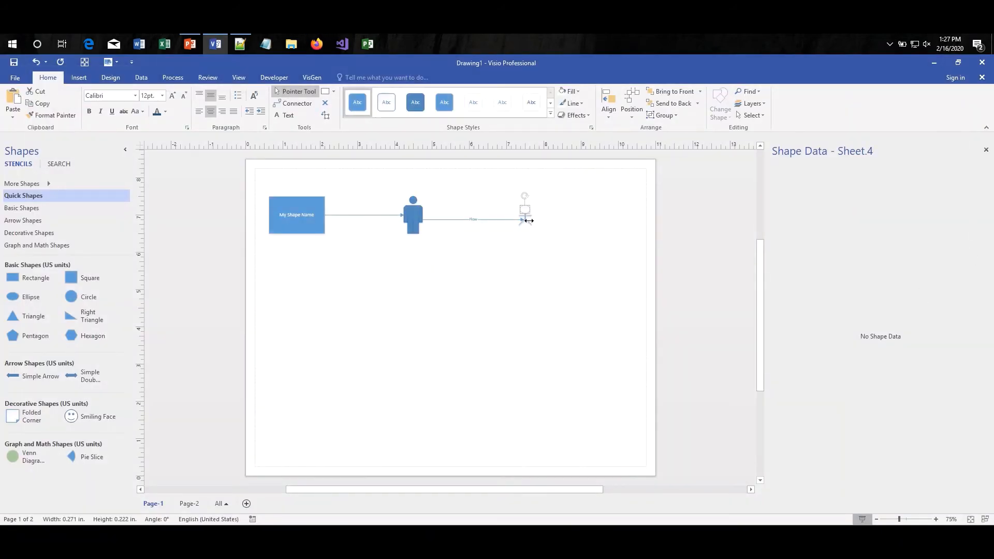
{"action": "left_click", "coordinate": [558, 216]}
{"action": "left_click", "coordinate": [529, 215]}
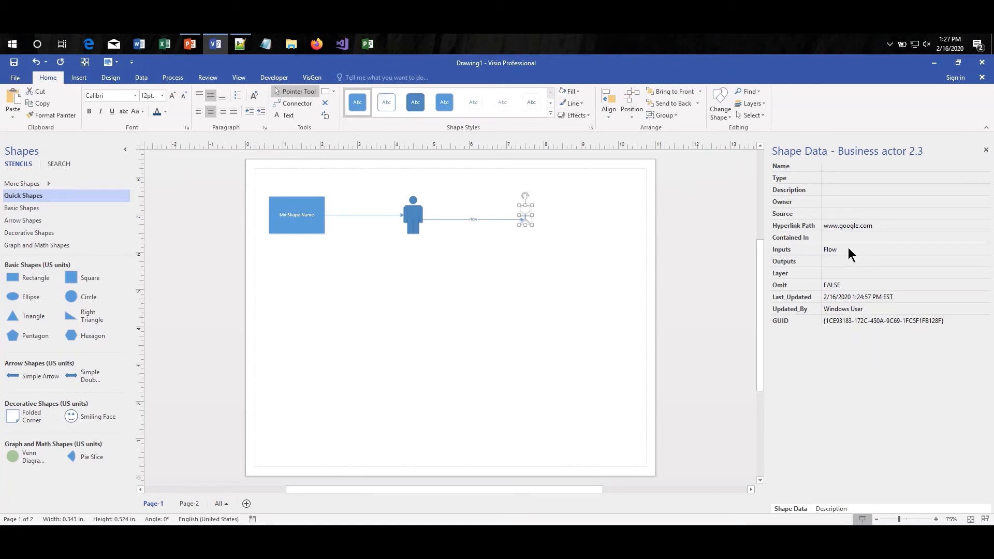
{"action": "left_click", "coordinate": [865, 227]}
{"action": "type", "text": "C:"}
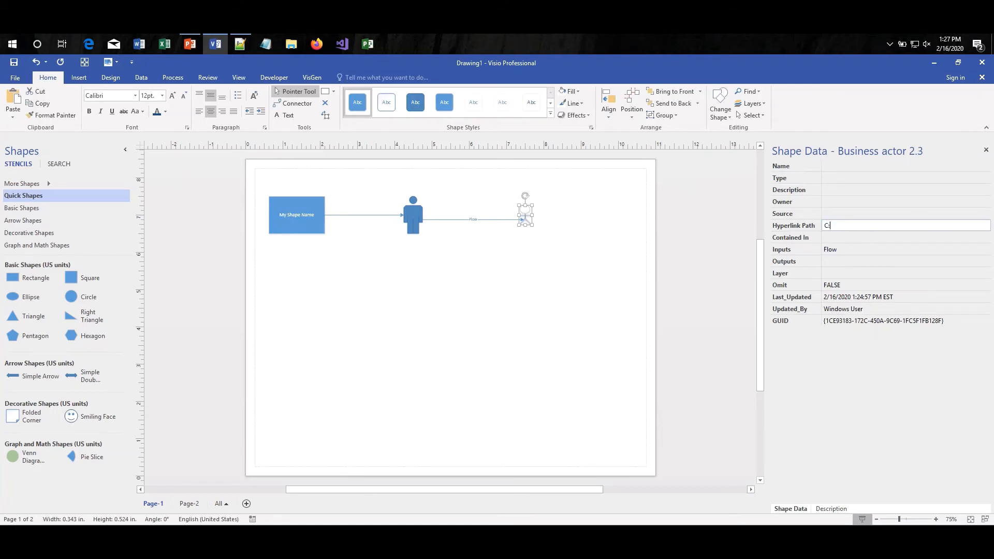
{"action": "type", "text": "\\Users"}
{"action": "key", "text": "Return"}
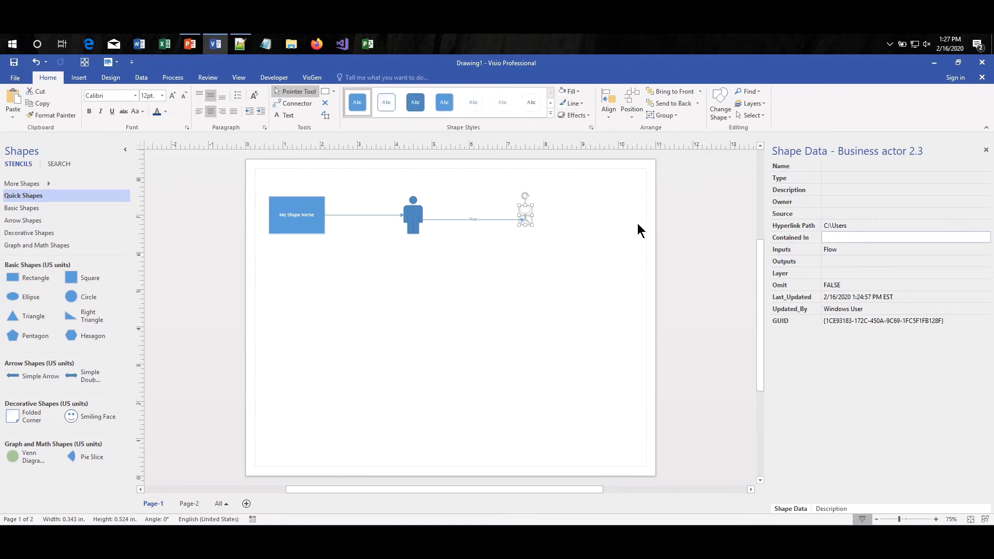
Open the C:\Users link from the business actor shape, allowing the potentially unsafe location, and close the folder window.
{"action": "left_click", "coordinate": [526, 220], "text": "ctrl"}
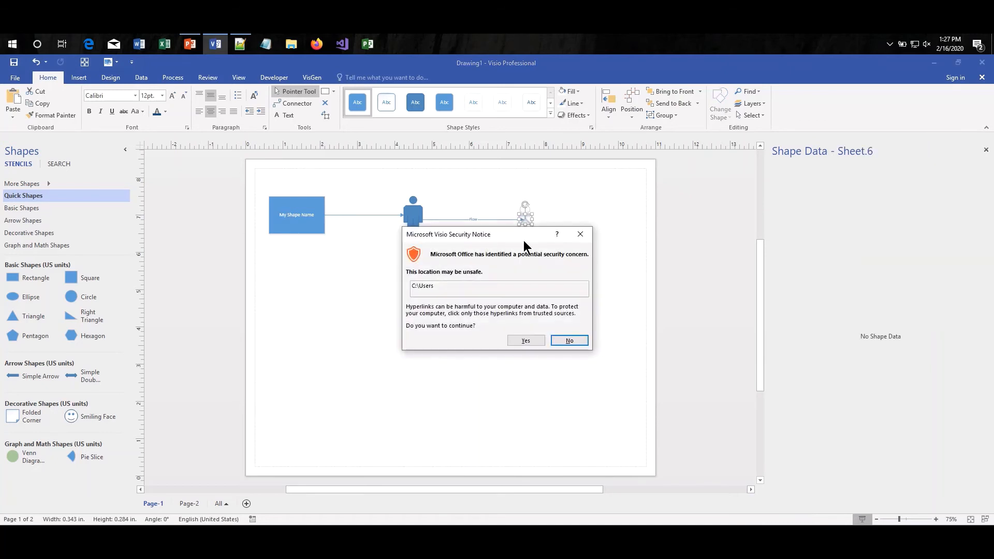
{"action": "left_click", "coordinate": [530, 340]}
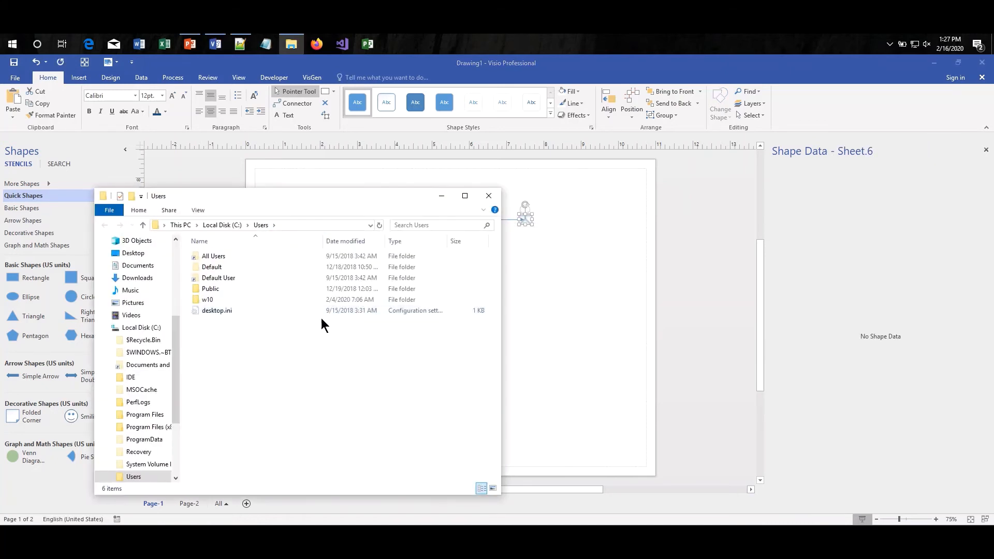
{"action": "left_click", "coordinate": [488, 195]}
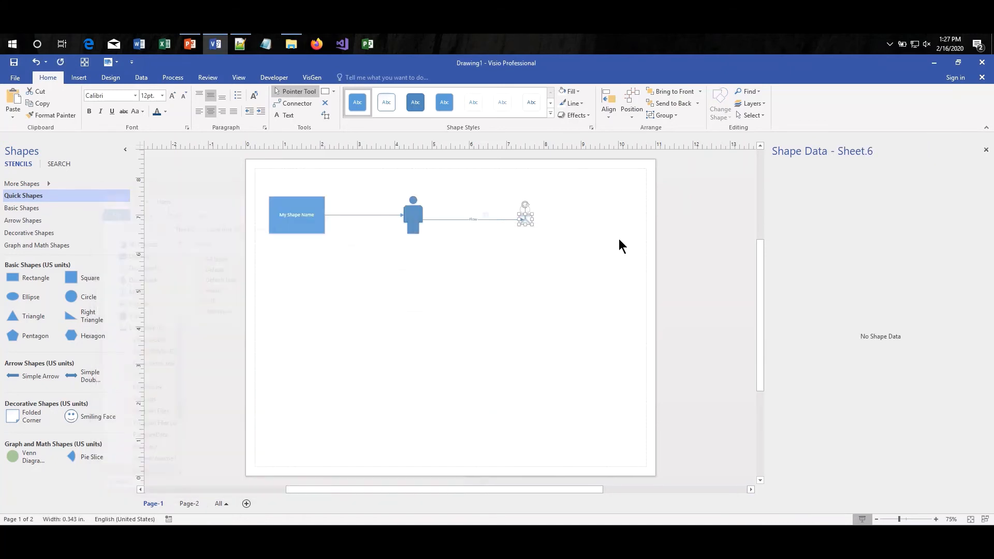
Draw a rectangle about 1.5 by 2 in around the business actor, give it the white outlined style and send it to back.
{"action": "left_click", "coordinate": [524, 220]}
{"action": "left_click", "coordinate": [525, 213]}
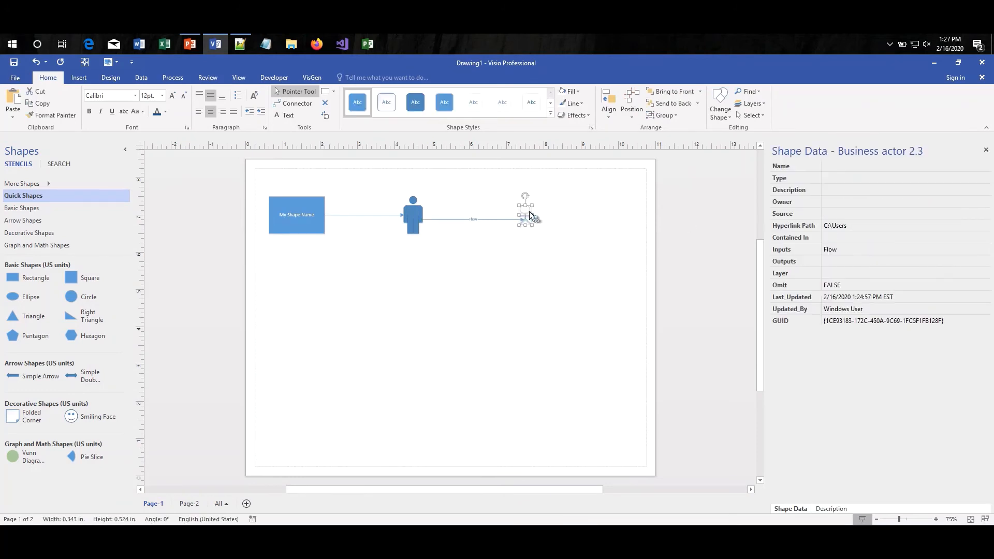
{"action": "left_click", "coordinate": [325, 92]}
{"action": "left_click_drag", "start_coordinate": [497, 182], "coordinate": [553, 257]}
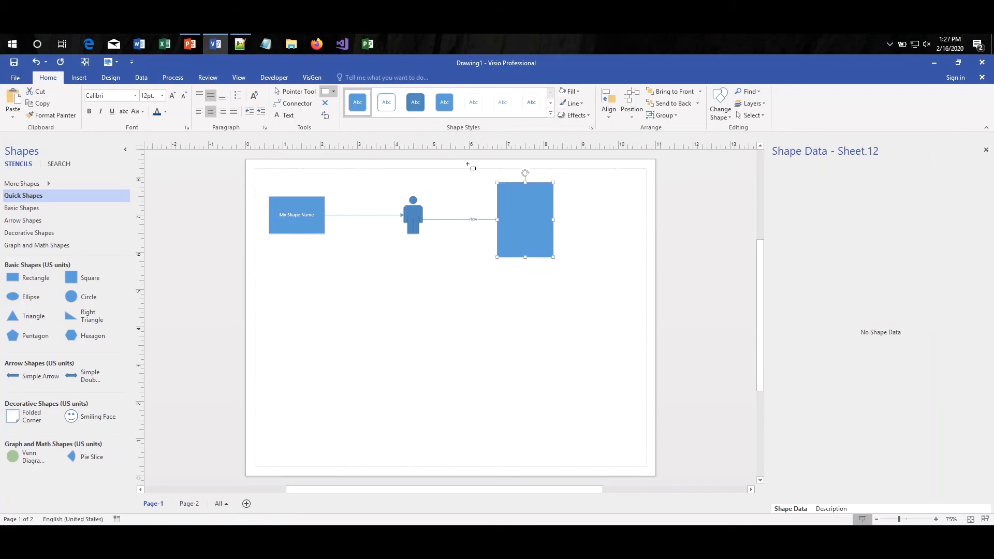
{"action": "left_click", "coordinate": [386, 102]}
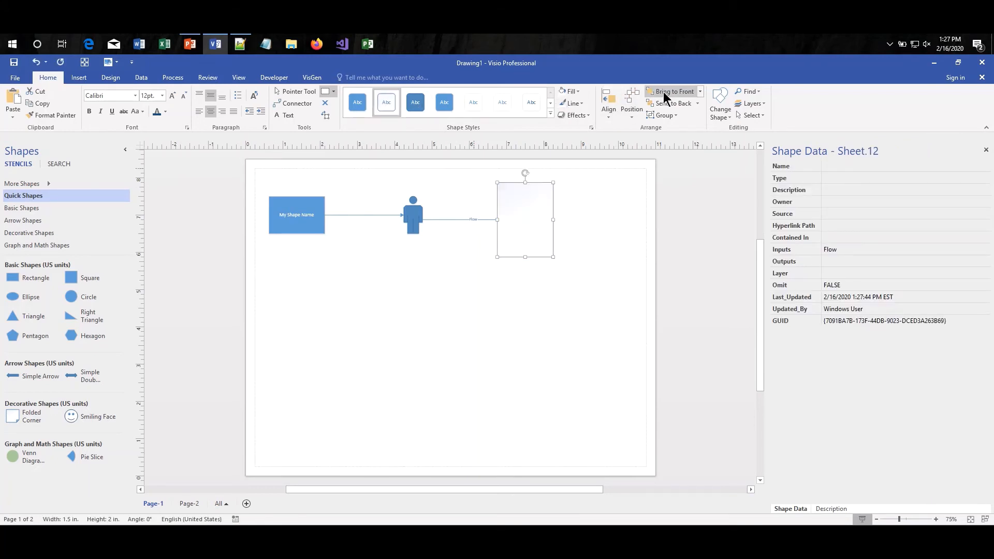
{"action": "left_click", "coordinate": [673, 103]}
{"action": "left_click", "coordinate": [299, 91]}
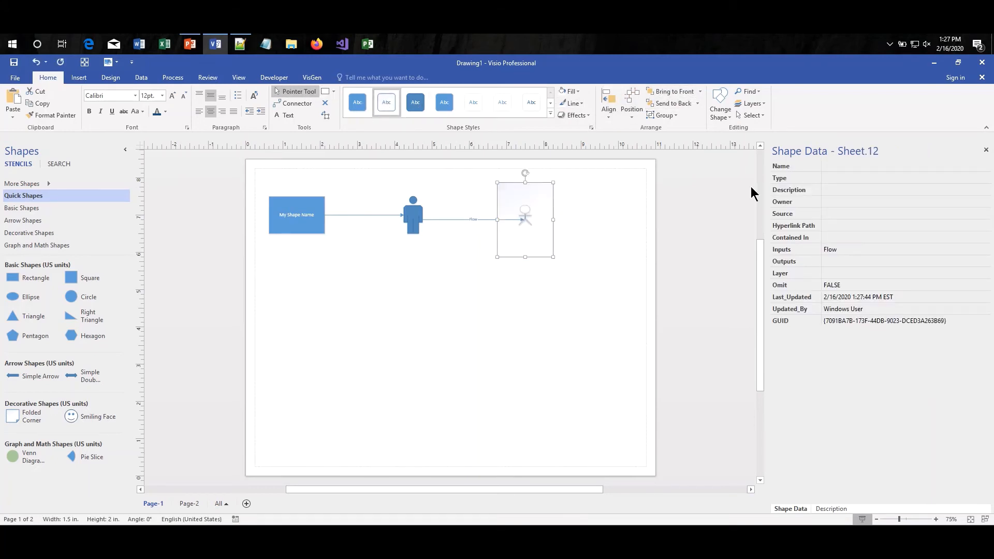
Name the surrounding rectangle "Parent", check the business actor's Contained In value and shift the actor slightly down inside it.
{"action": "left_click", "coordinate": [875, 166]}
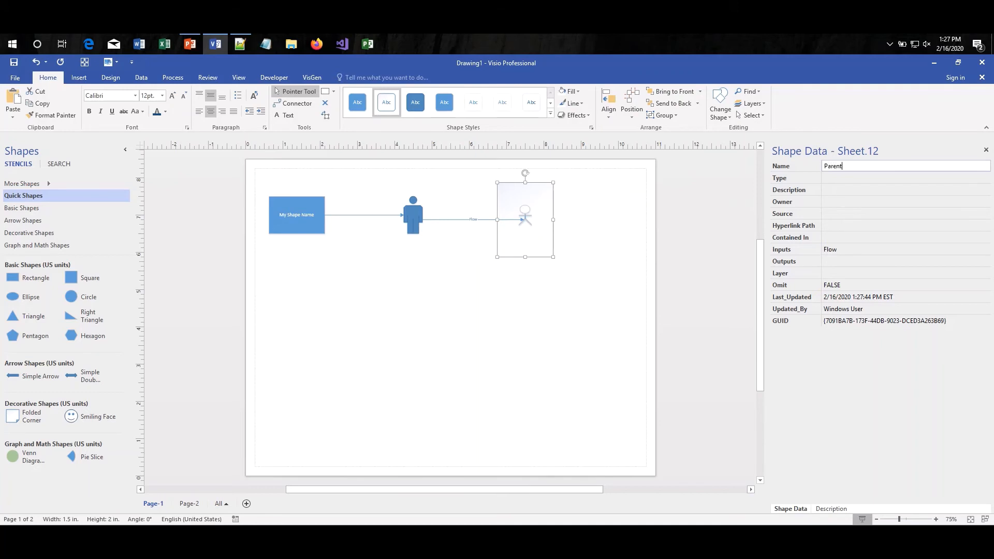
{"action": "key", "text": "Return"}
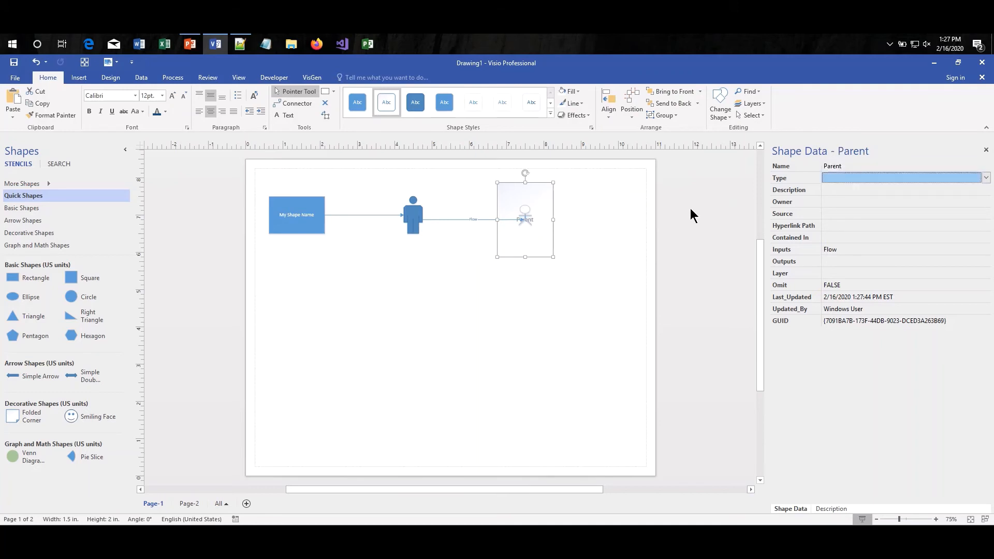
{"action": "left_click", "coordinate": [529, 216]}
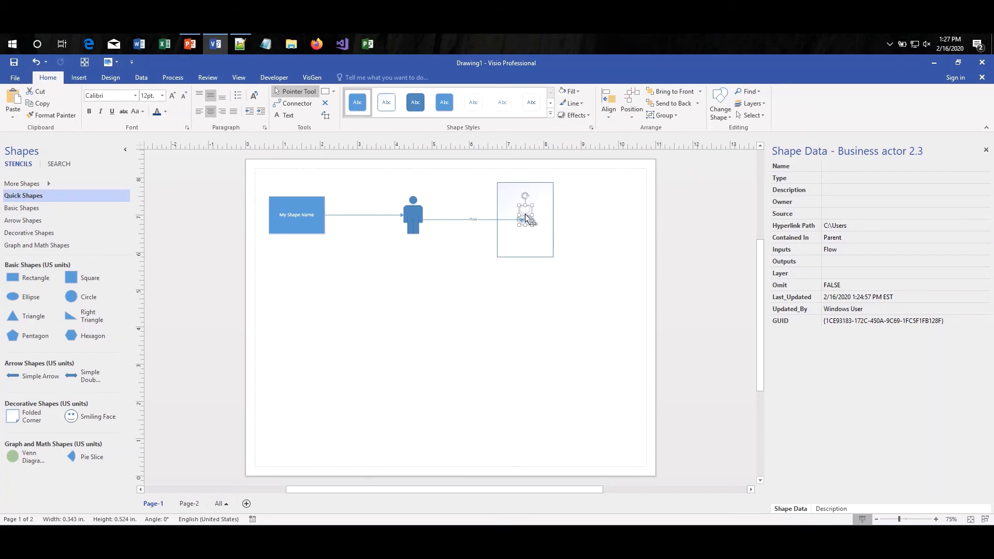
{"action": "mouse_move", "coordinate": [525, 214]}
{"action": "left_mouse_down"}
{"action": "mouse_move", "coordinate": [587, 268]}
{"action": "mouse_move", "coordinate": [532, 224]}
{"action": "left_mouse_up"}
Assign the business actor shape to a new layer named "Test".
{"action": "left_click", "coordinate": [749, 104]}
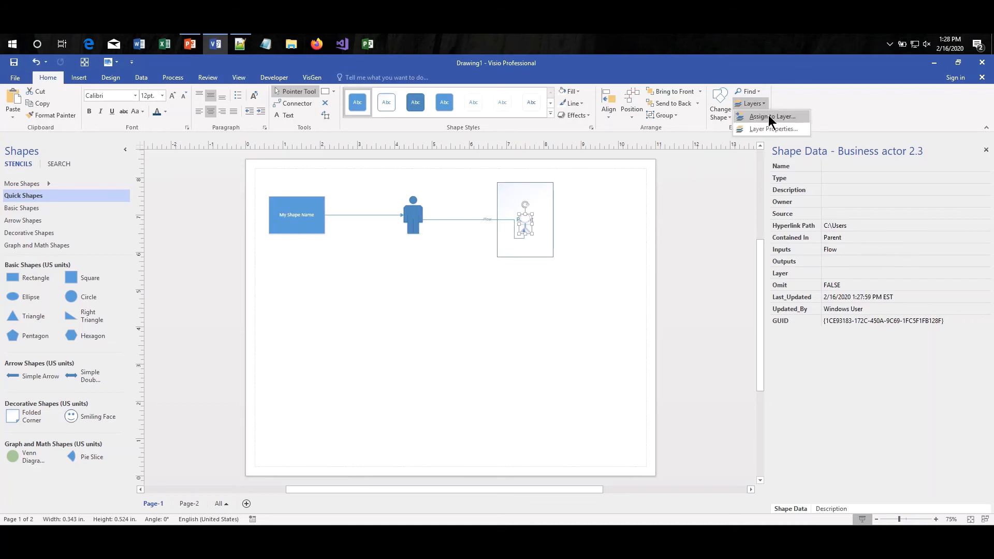
{"action": "left_click", "coordinate": [770, 117]}
{"action": "left_click", "coordinate": [560, 297]}
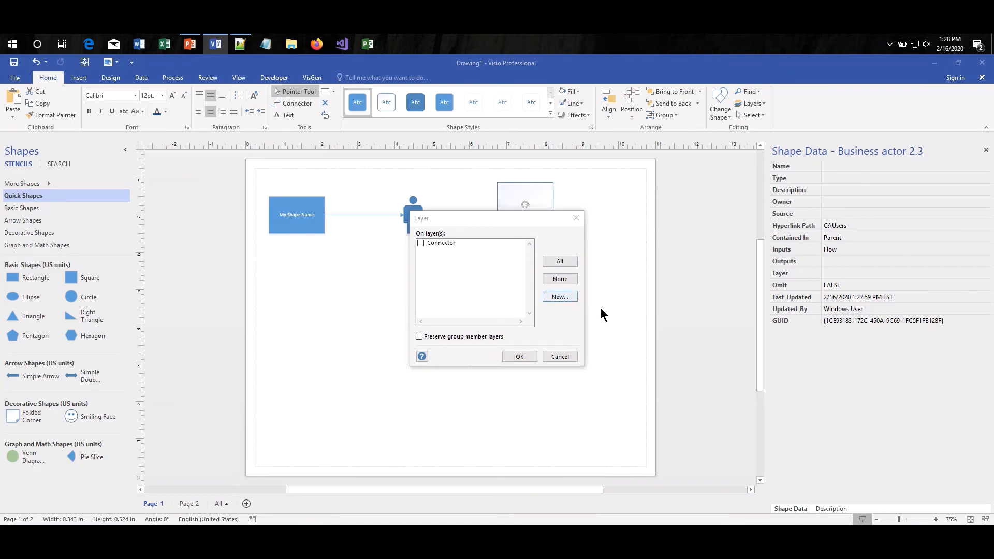
{"action": "type", "text": "Test"}
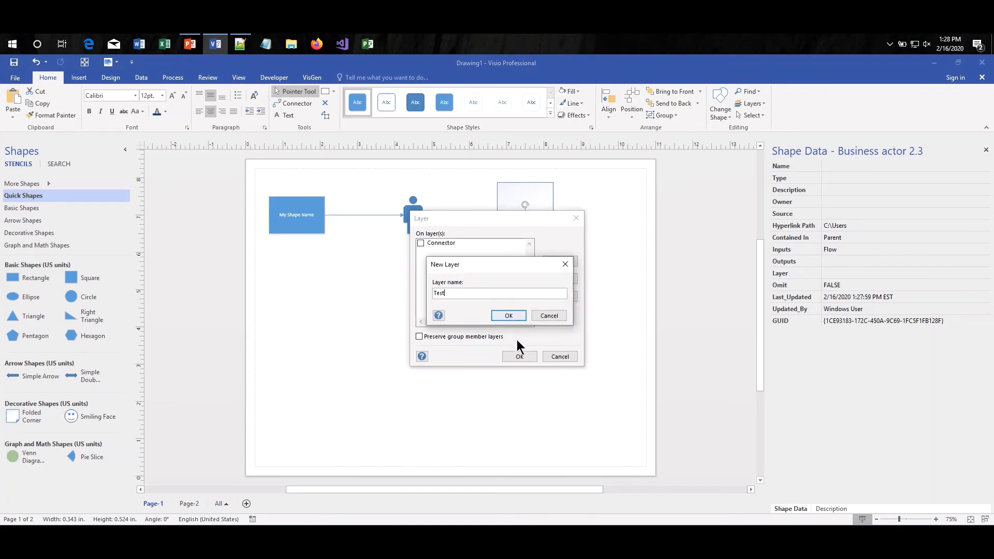
{"action": "left_click", "coordinate": [507, 316]}
{"action": "left_click", "coordinate": [519, 357]}
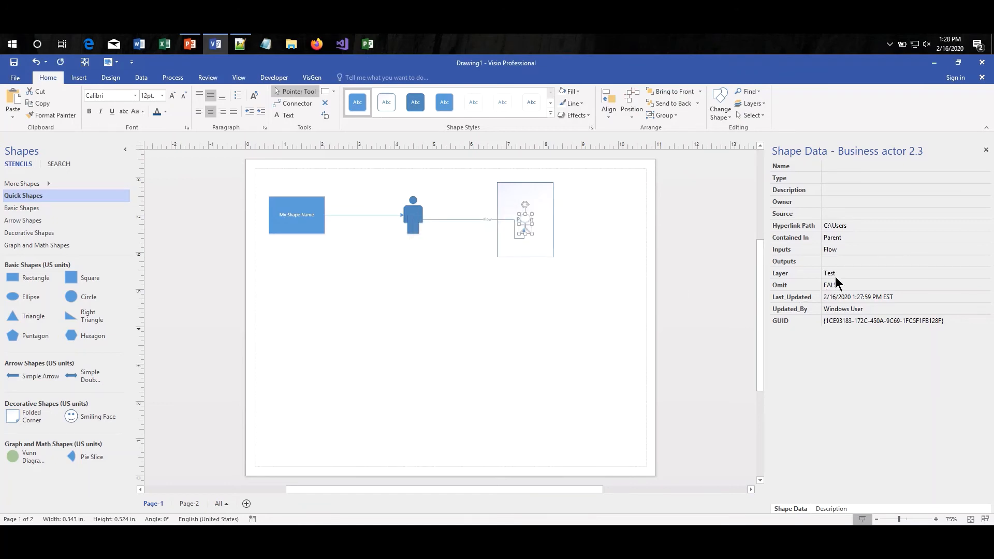
Remove the business actor shape from the Test layer.
{"action": "left_click", "coordinate": [750, 103]}
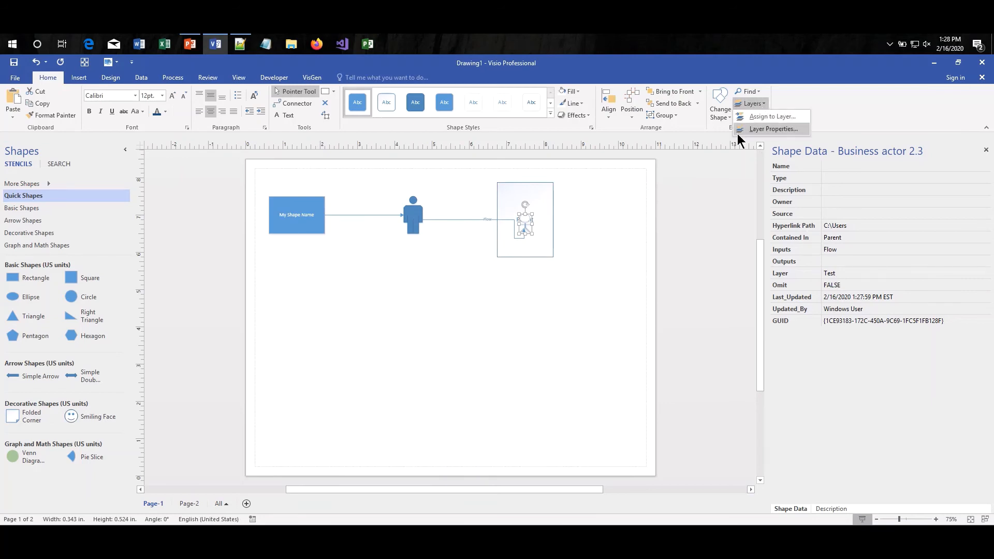
{"action": "left_click", "coordinate": [757, 120]}
{"action": "left_click", "coordinate": [422, 251]}
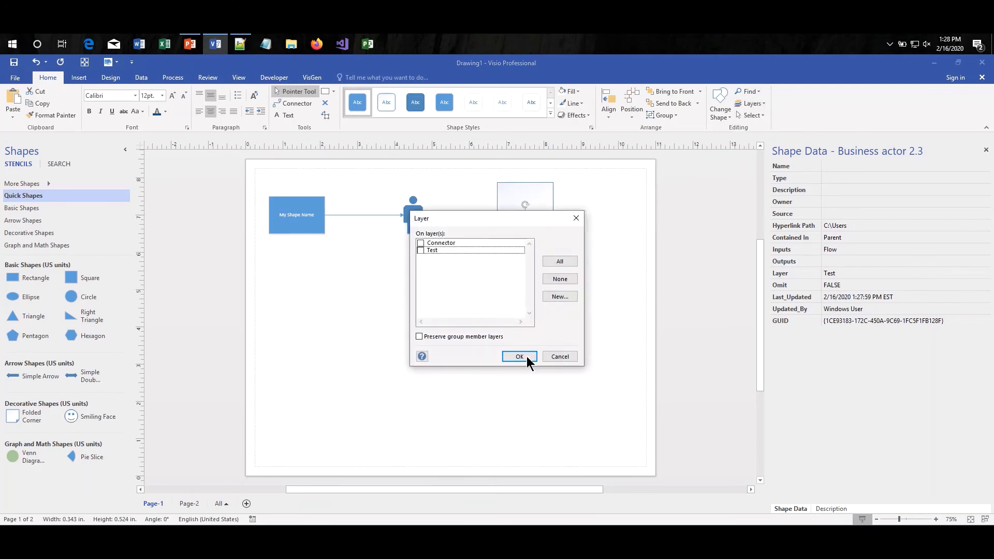
{"action": "left_click", "coordinate": [522, 356]}
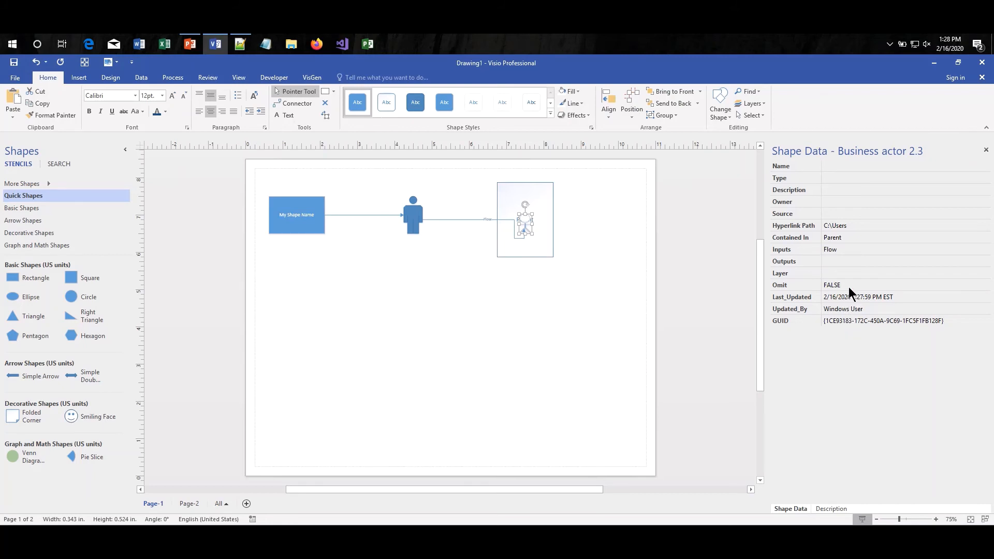
Review the General and Advanced VisGen settings, including the list of shown shape attributes, and close the settings.
{"action": "left_click", "coordinate": [312, 78]}
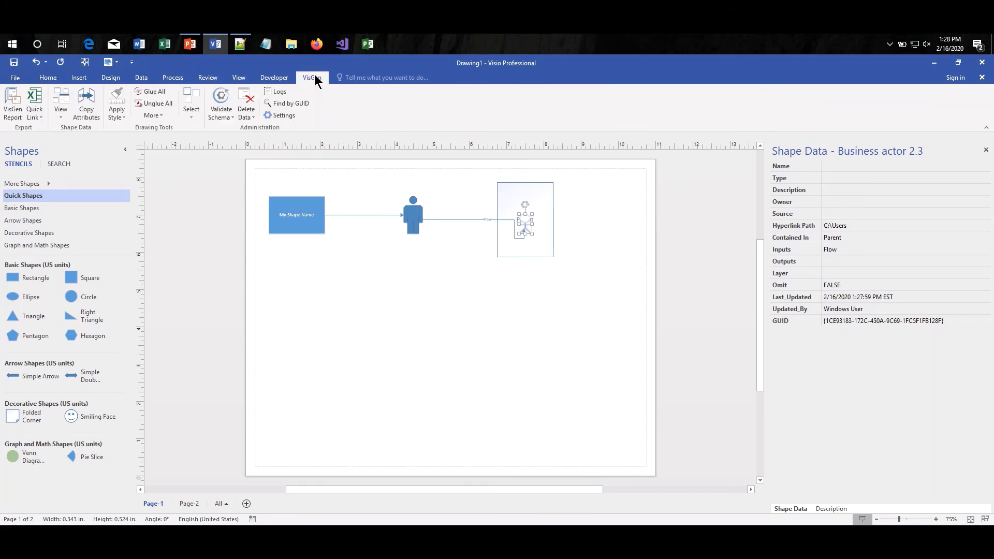
{"action": "left_click", "coordinate": [284, 116]}
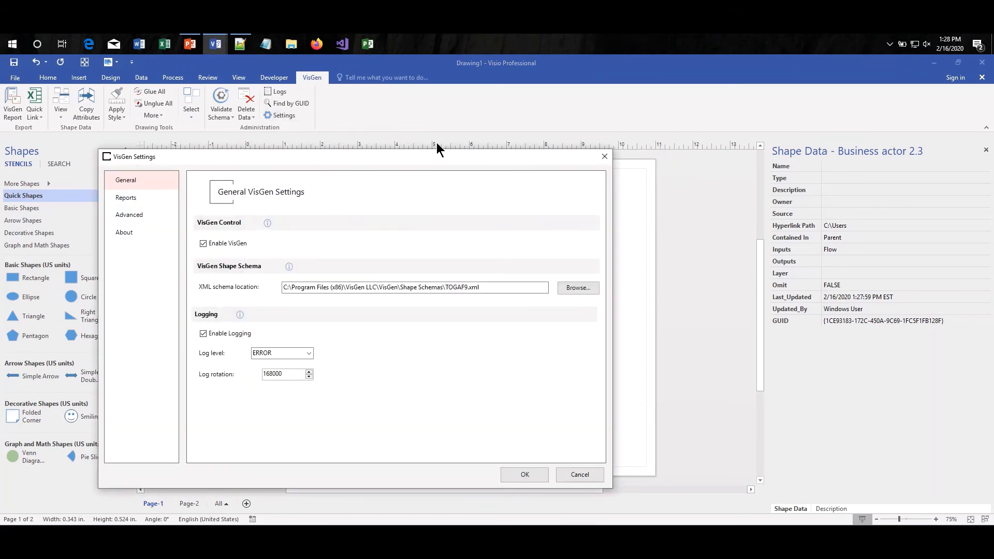
{"action": "left_click", "coordinate": [135, 215]}
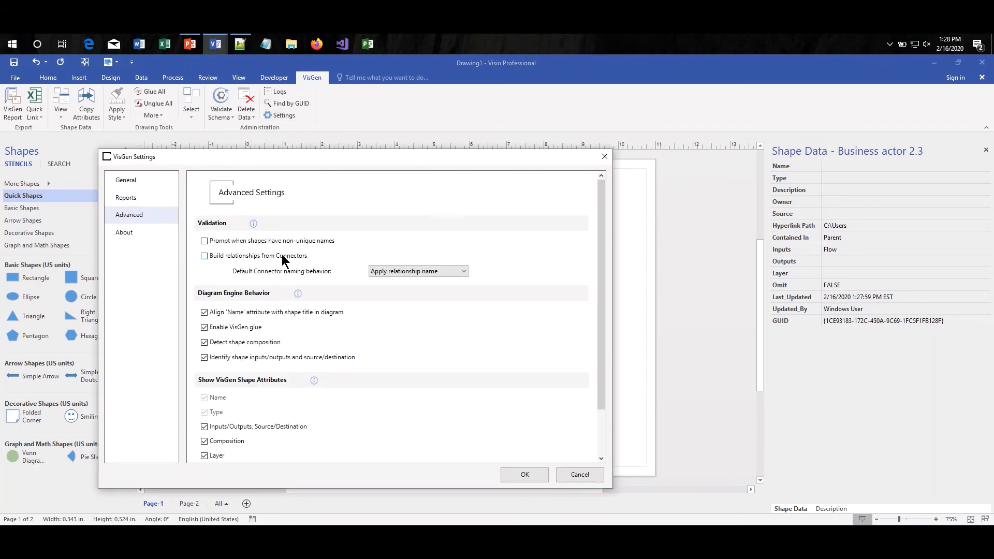
{"action": "scroll", "coordinate": [285, 290], "scroll_direction": "down", "scroll_amount": 2}
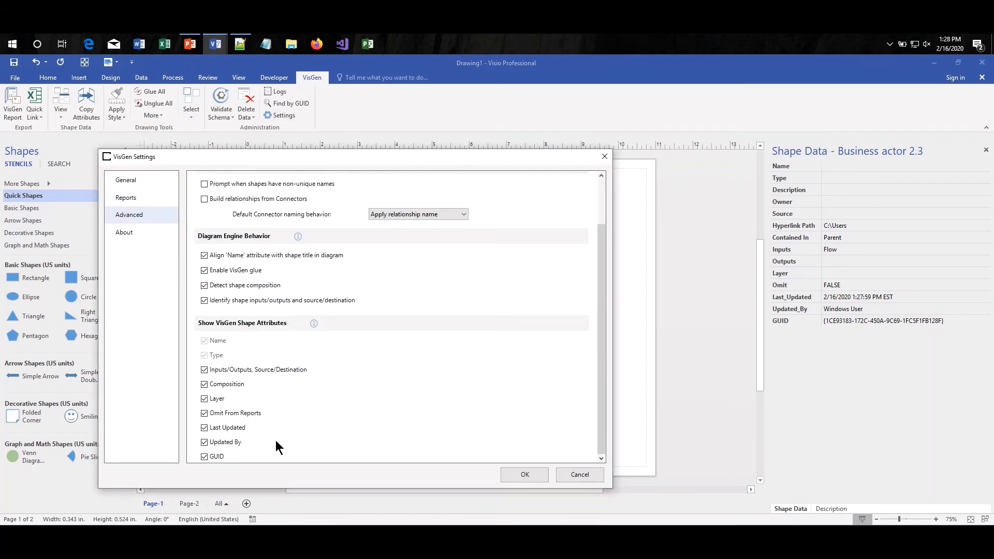
{"action": "left_click", "coordinate": [521, 475]}
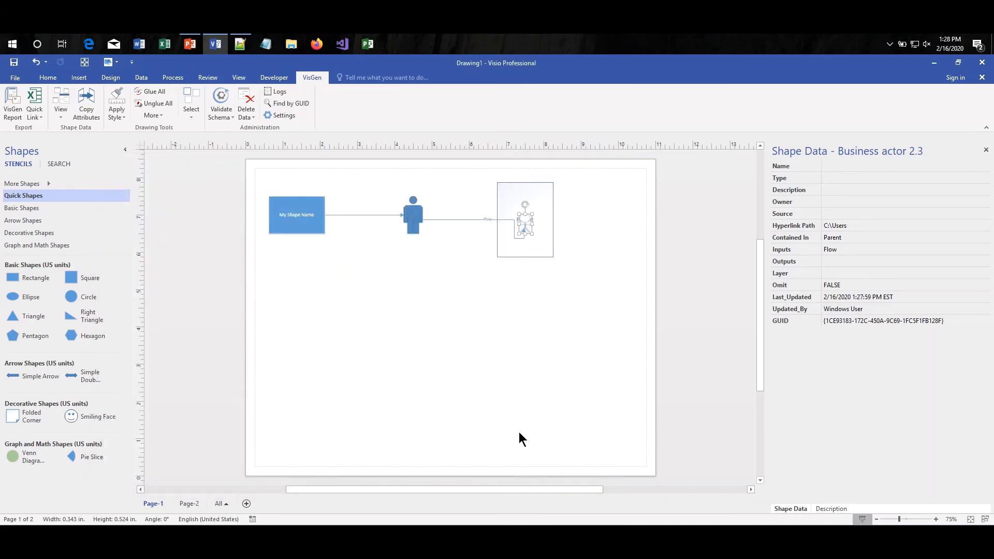
Switch to Notepad++ to examine the attribute definitions in TOGAF9_20200210.xml, and return to the Visio drawing.
{"action": "left_click", "coordinate": [240, 43]}
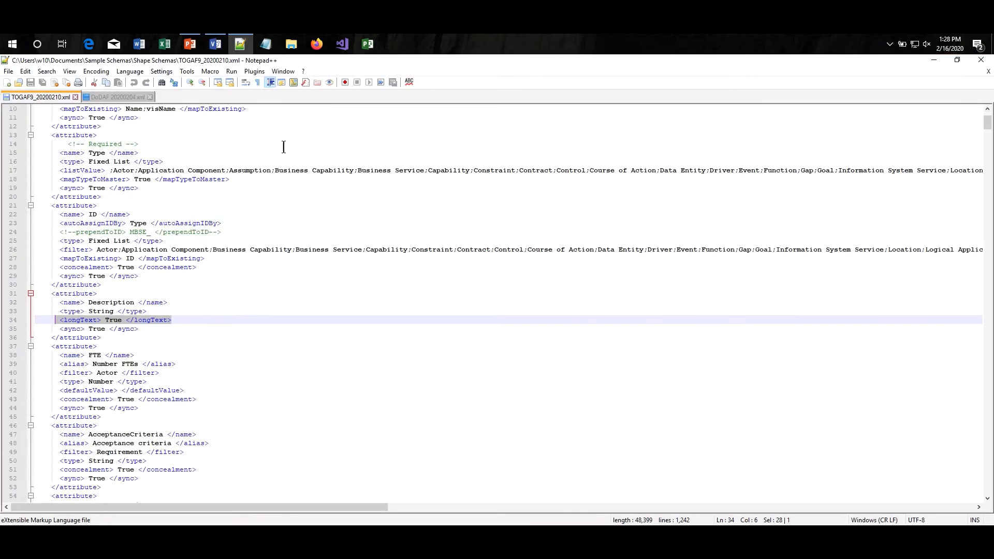
{"action": "left_click", "coordinate": [122, 320]}
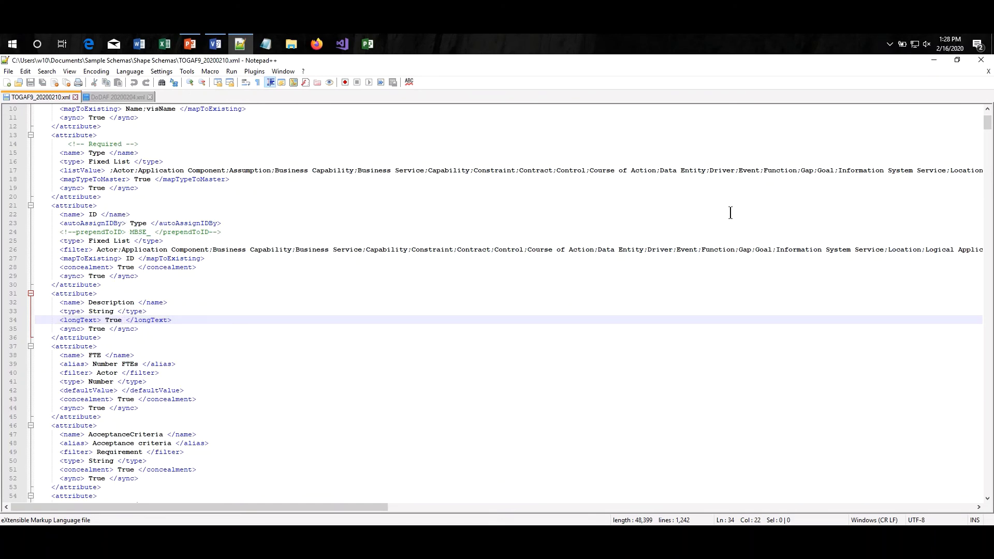
{"action": "left_click", "coordinate": [933, 61]}
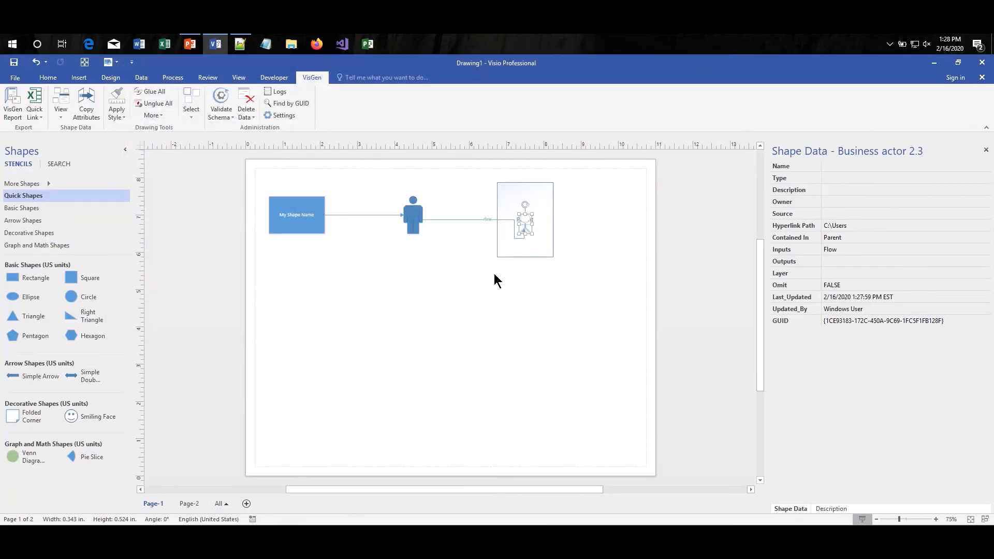
Open the Shape Data Sample template in the VisGen Report Generator and preview the Actor Diagram section's page without saving changes.
{"action": "left_click", "coordinate": [13, 106]}
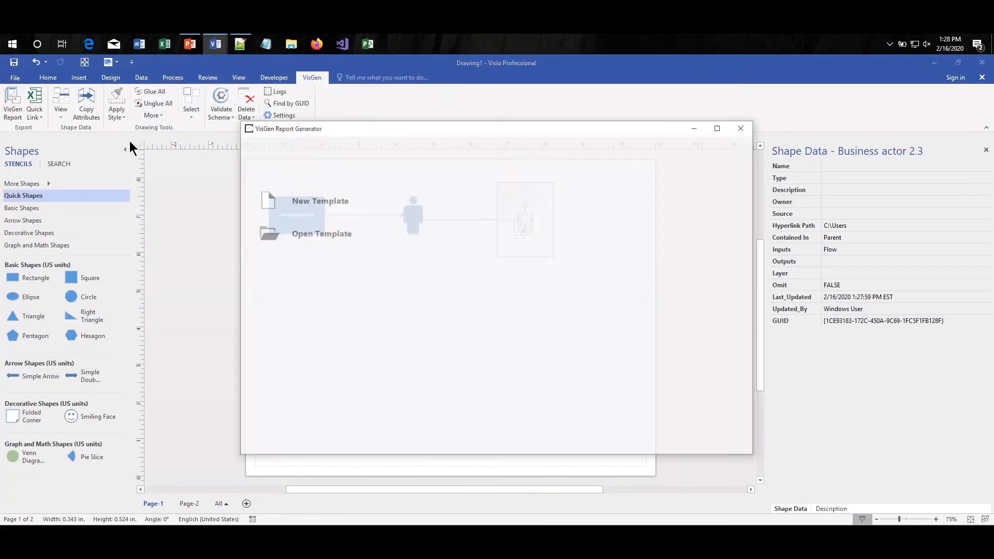
{"action": "left_click", "coordinate": [333, 232]}
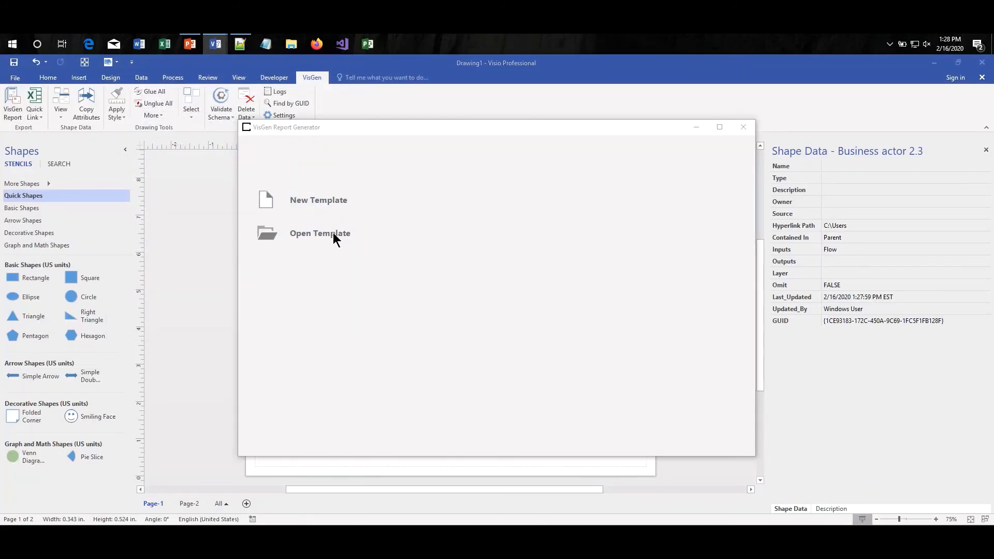
{"action": "double_click", "coordinate": [366, 219]}
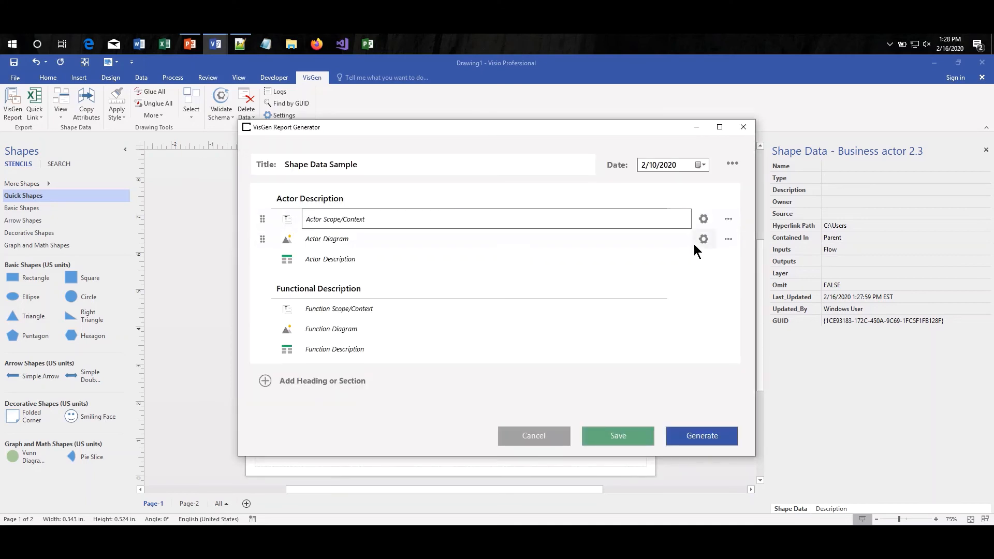
{"action": "left_click", "coordinate": [704, 239]}
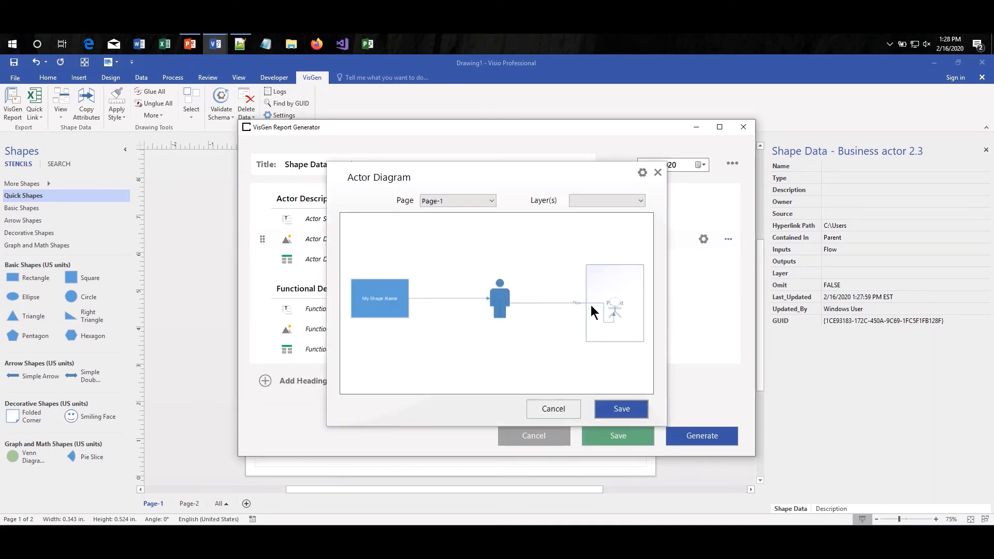
{"action": "left_click", "coordinate": [555, 409]}
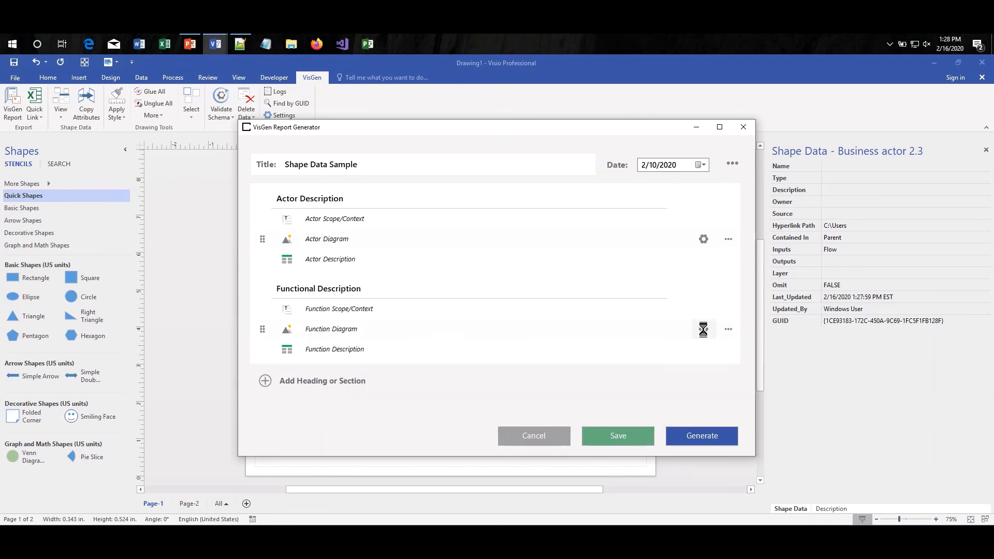
Review the settings of the Function Diagram and Function Description sections and close both without saving.
{"action": "left_click", "coordinate": [703, 330]}
{"action": "left_click", "coordinate": [556, 410]}
{"action": "left_click", "coordinate": [703, 350]}
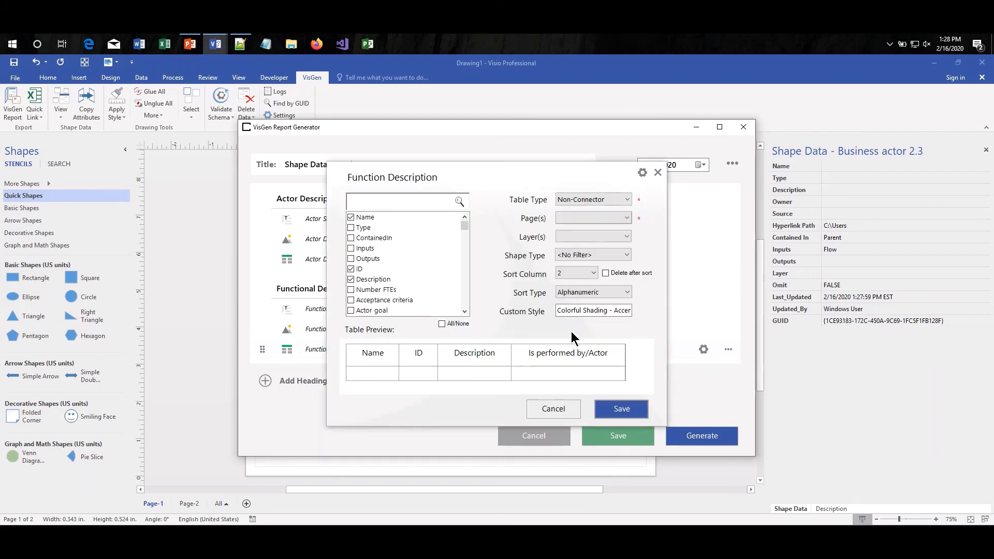
{"action": "left_click", "coordinate": [571, 412]}
Generate the Shape Data Sample report as a Microsoft Word document and look through its Actor Description and Functional Description pages.
{"action": "left_click", "coordinate": [725, 435]}
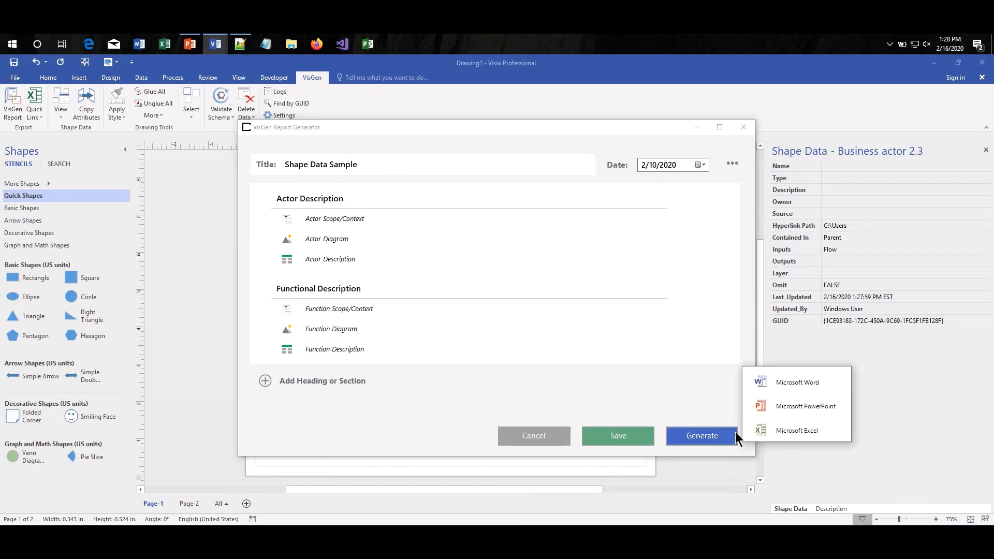
{"action": "left_click", "coordinate": [800, 384]}
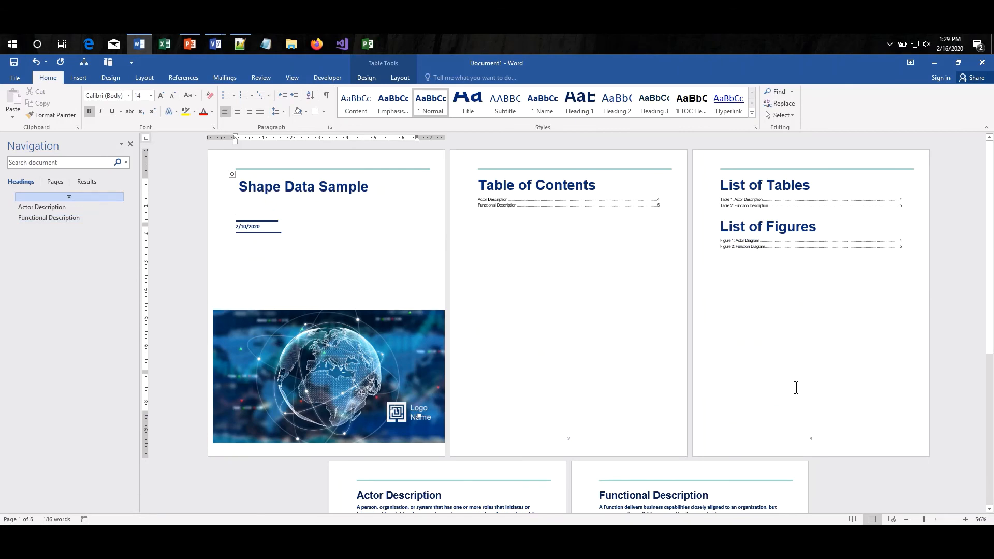
{"action": "scroll", "coordinate": [791, 401], "scroll_direction": "down", "scroll_amount": 8}
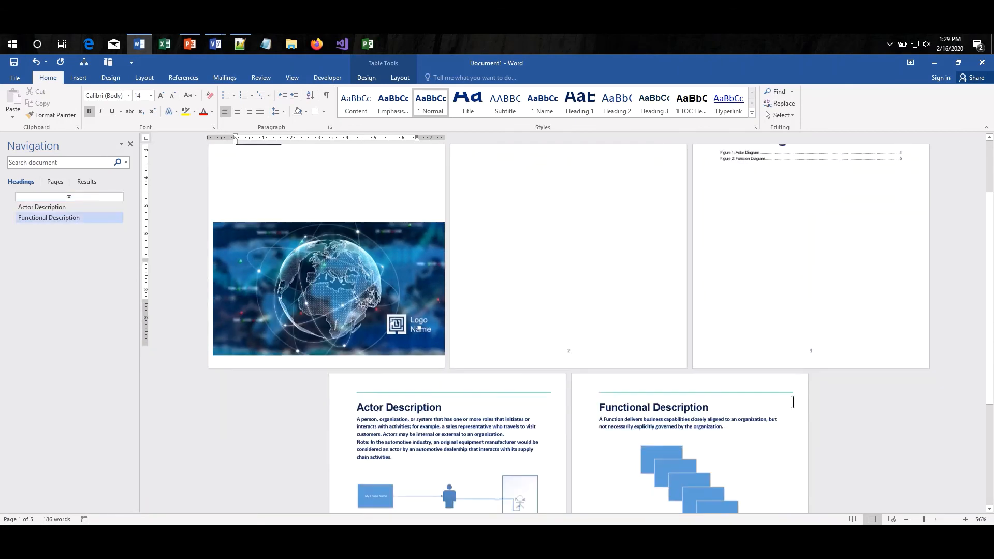
{"action": "scroll", "coordinate": [788, 411], "scroll_direction": "up", "scroll_amount": 2, "text": "ctrl"}
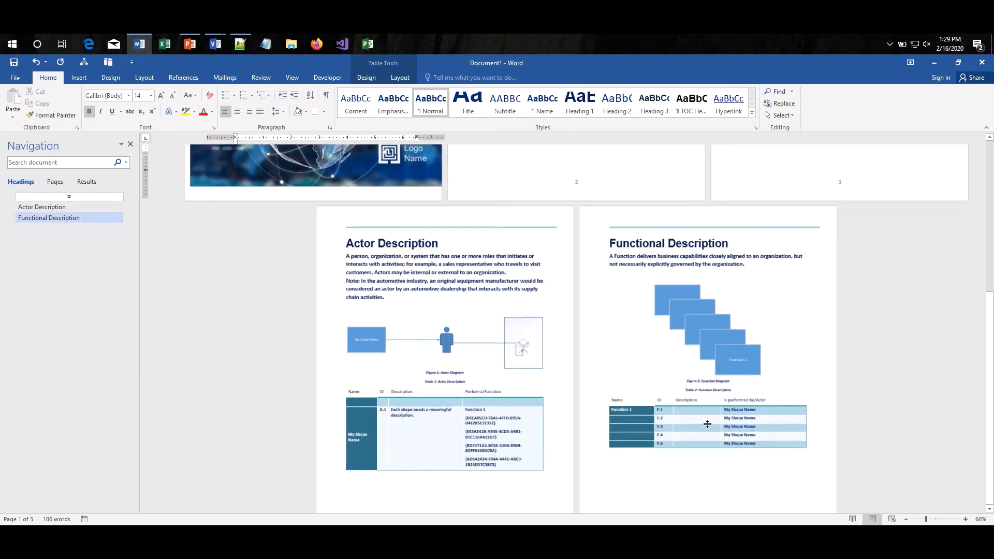
{"action": "scroll", "coordinate": [725, 431], "scroll_direction": "down", "scroll_amount": 10}
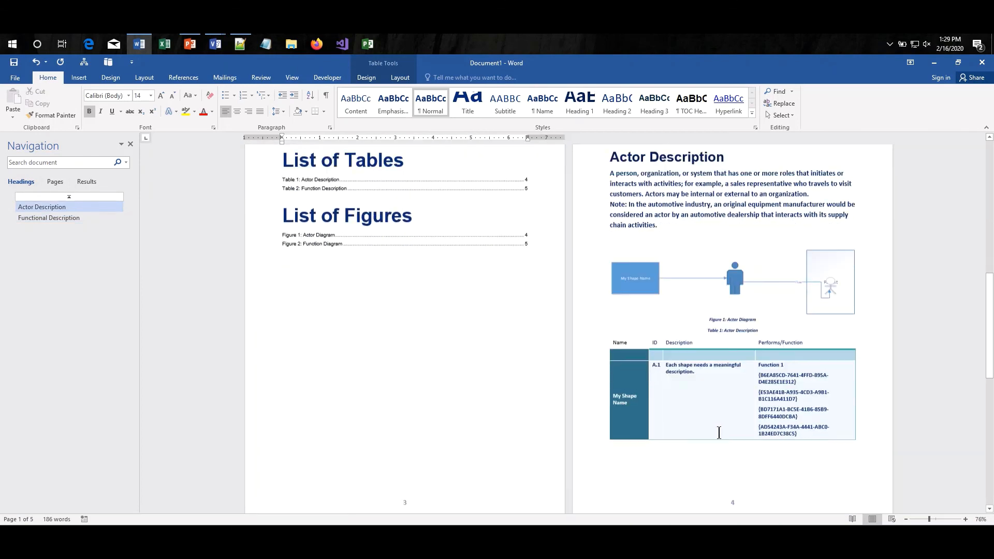
{"action": "scroll", "coordinate": [726, 431], "scroll_direction": "down", "scroll_amount": 4}
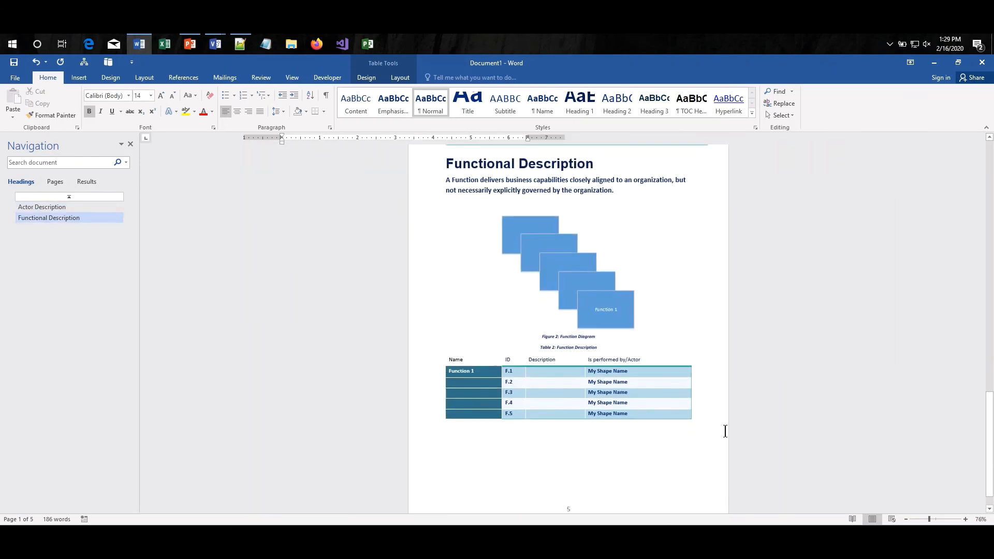
Return to the VisGen Report Generator, generate the report as a Microsoft PowerPoint presentation, and view its Function Description slide.
{"action": "left_click", "coordinate": [216, 45]}
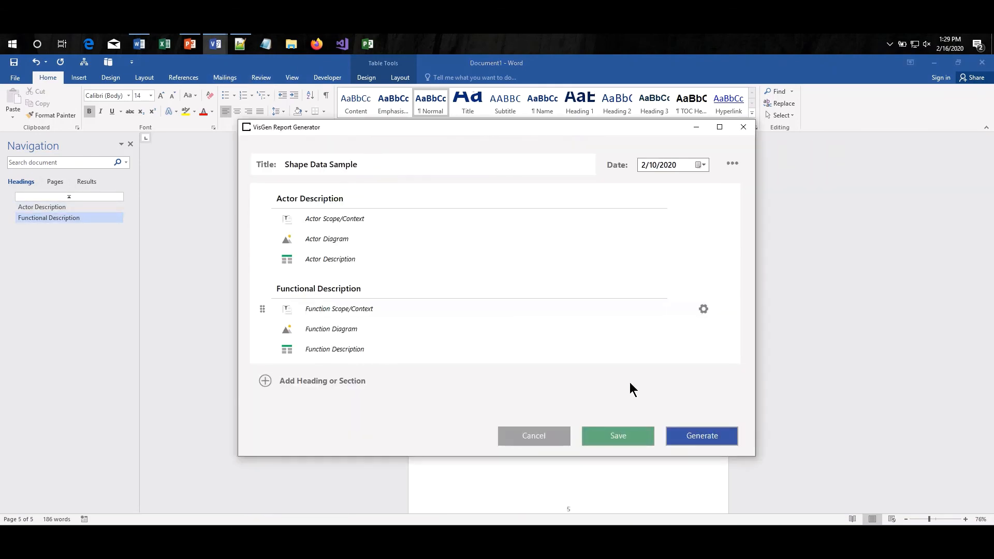
{"action": "left_click", "coordinate": [730, 440]}
{"action": "left_click", "coordinate": [799, 404]}
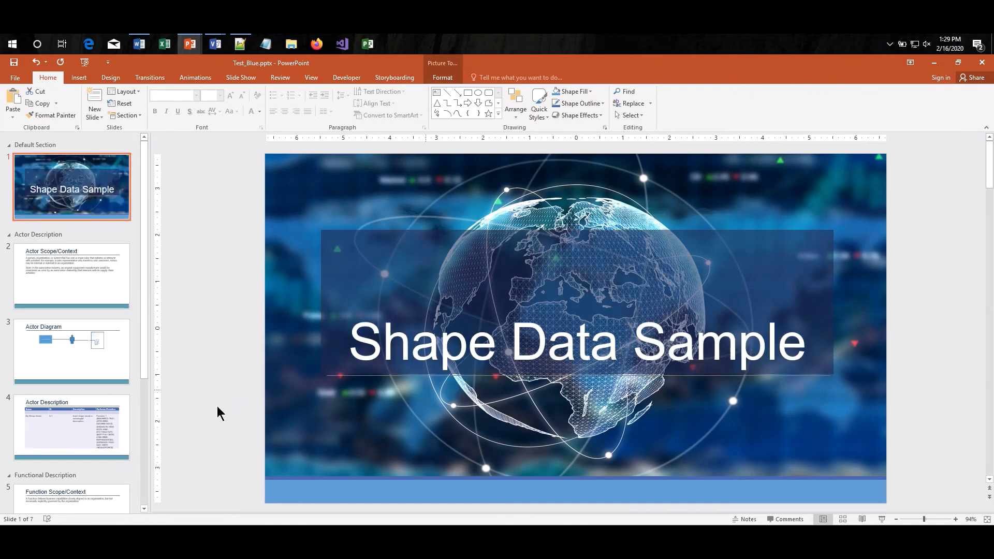
{"action": "scroll", "coordinate": [83, 401], "scroll_direction": "down", "scroll_amount": 4}
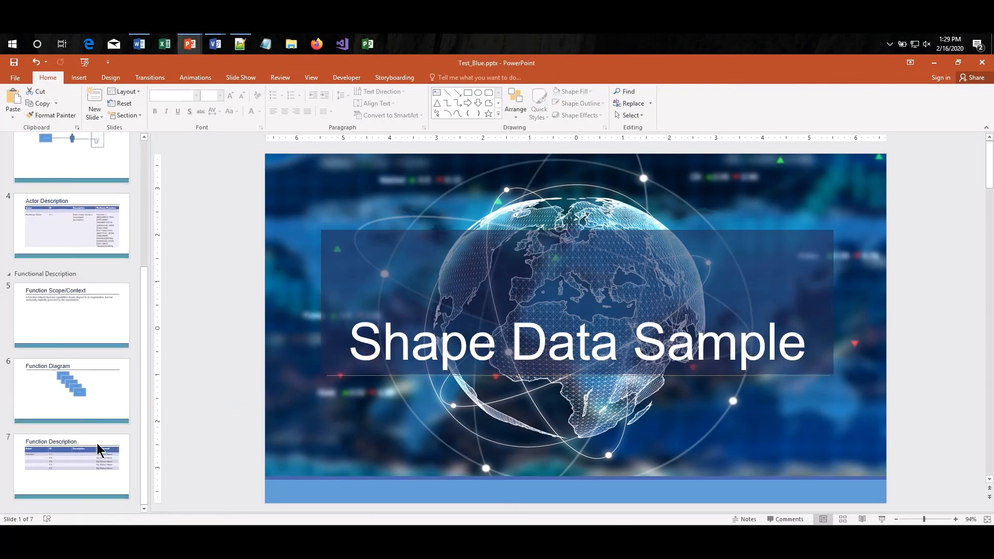
{"action": "left_click", "coordinate": [98, 448]}
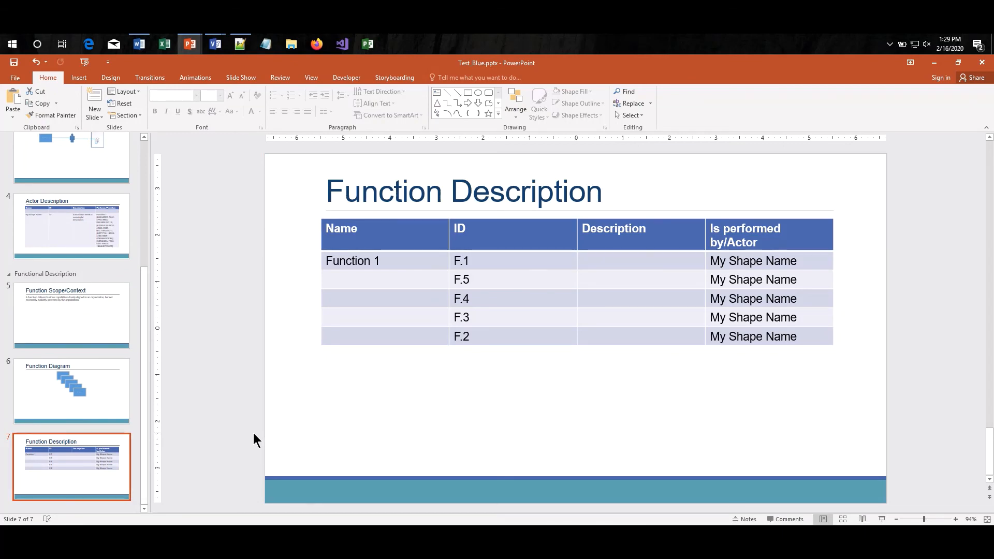